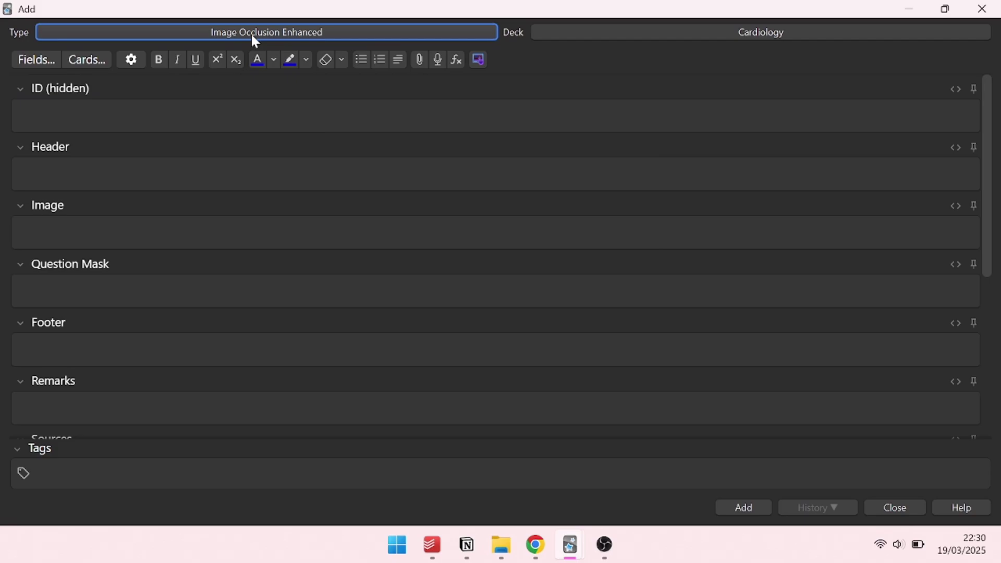
Rename the Default deck to Cardiology and open its overview.
click(252, 34)
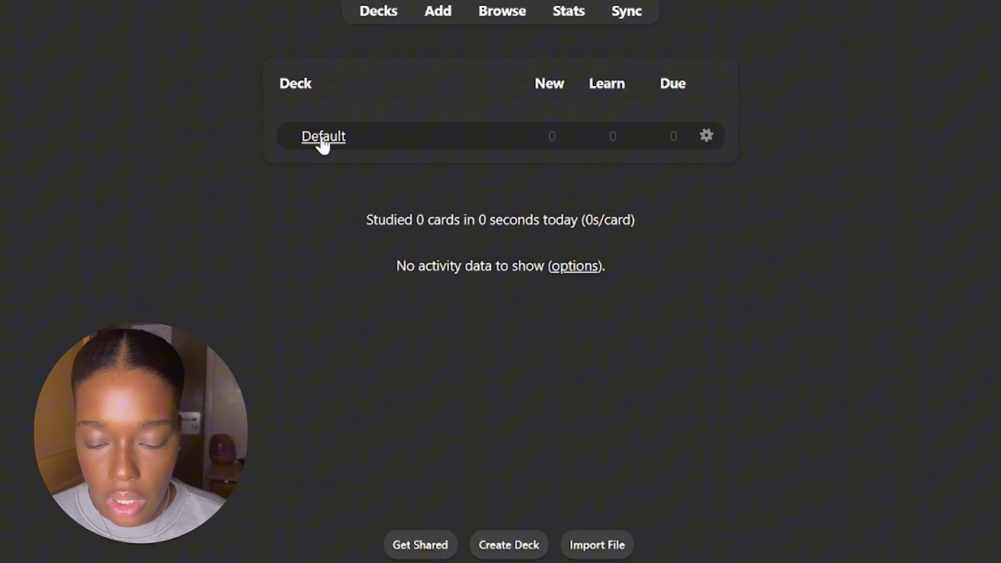
click(708, 137)
click(746, 151)
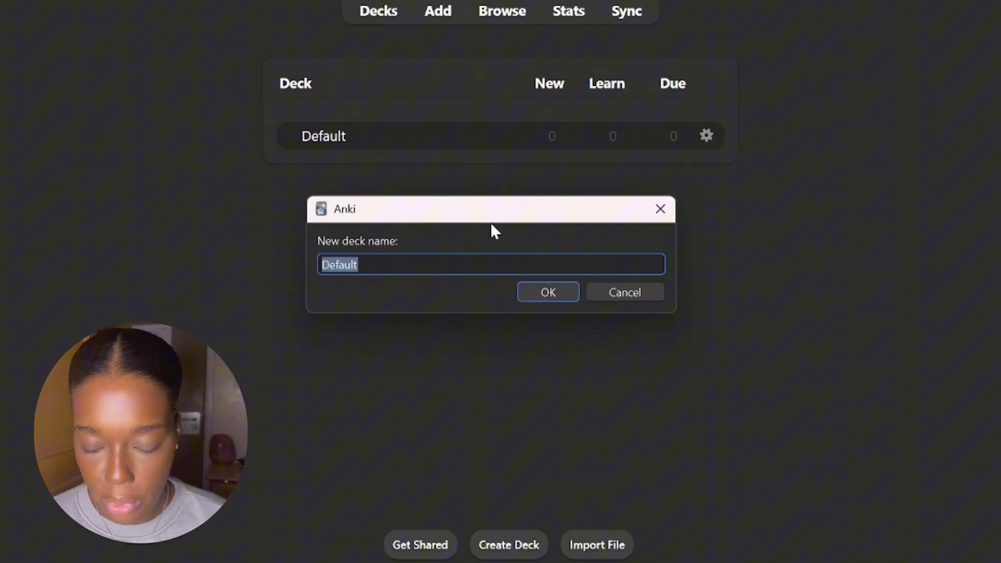
text(Cardiology)
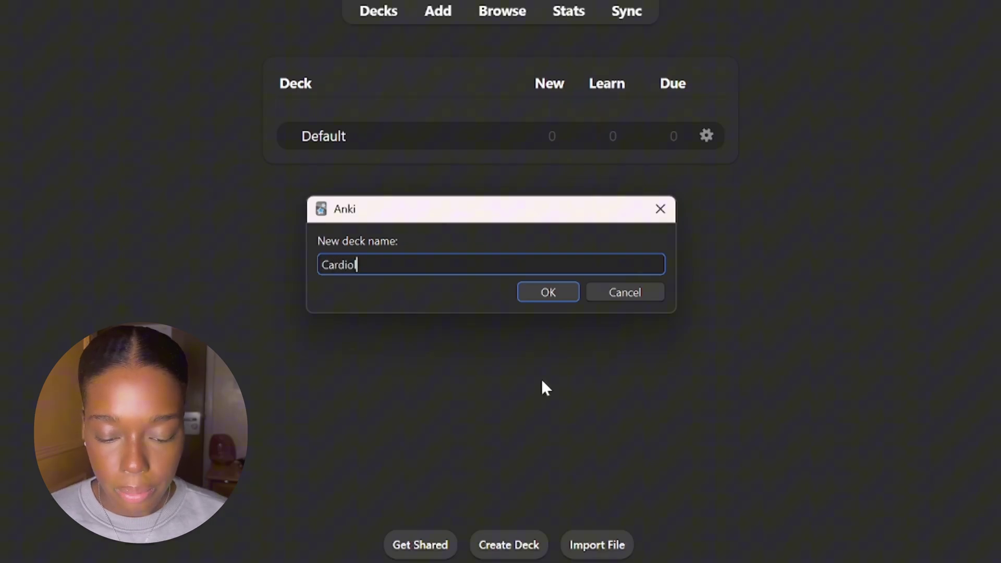
key(Return)
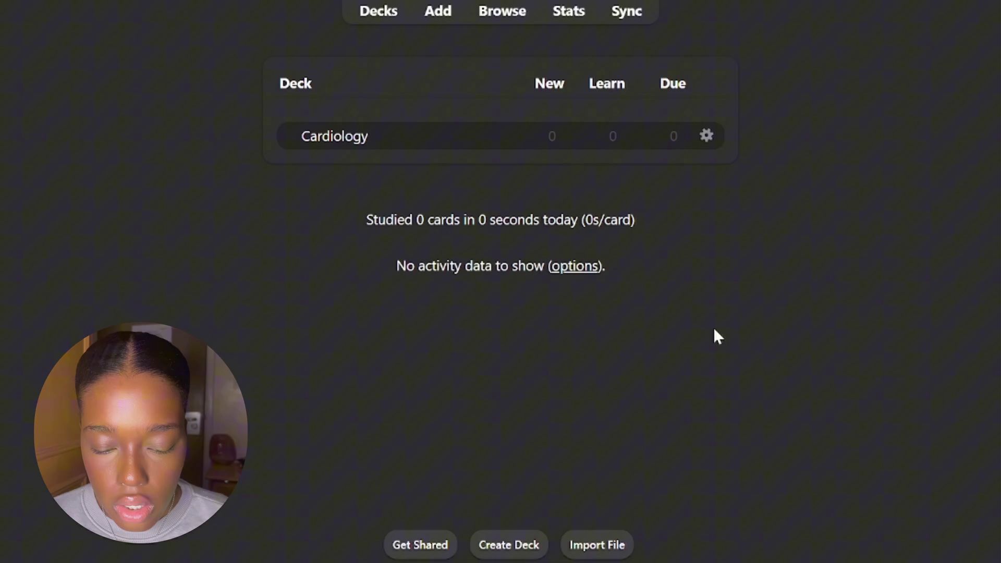
click(336, 137)
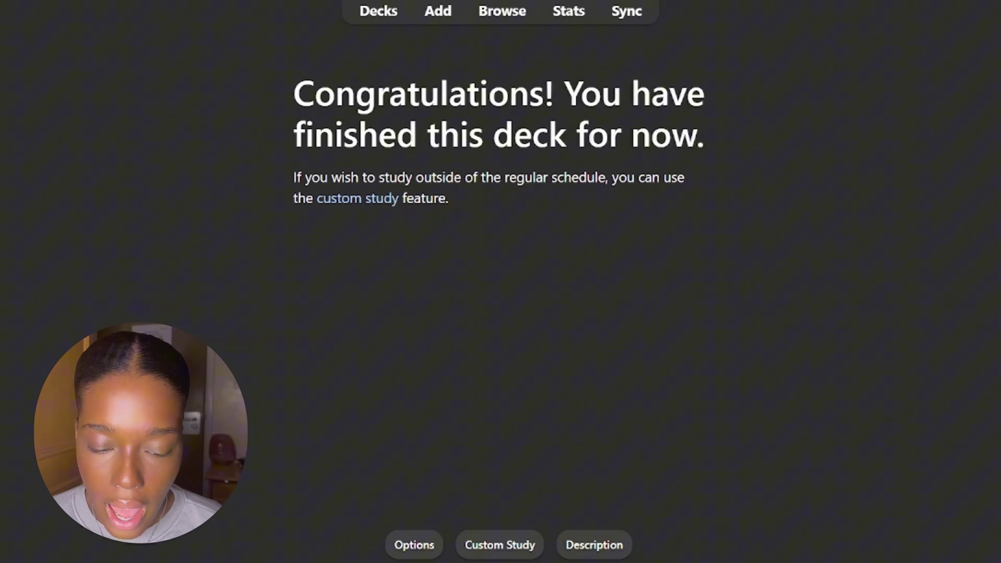
Open a maximized Add window for Cardiology and switch its note type to Basic.
click(443, 23)
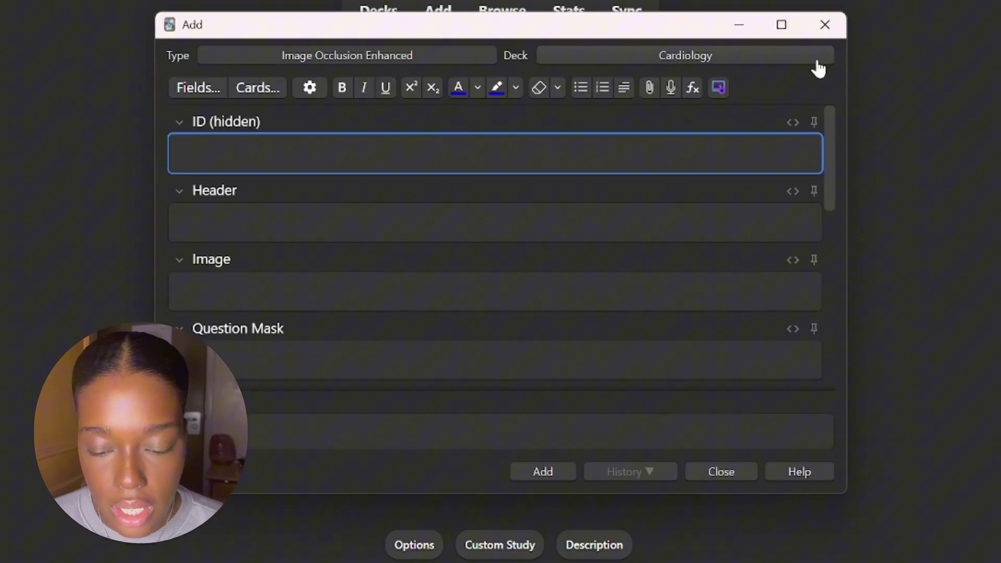
click(783, 23)
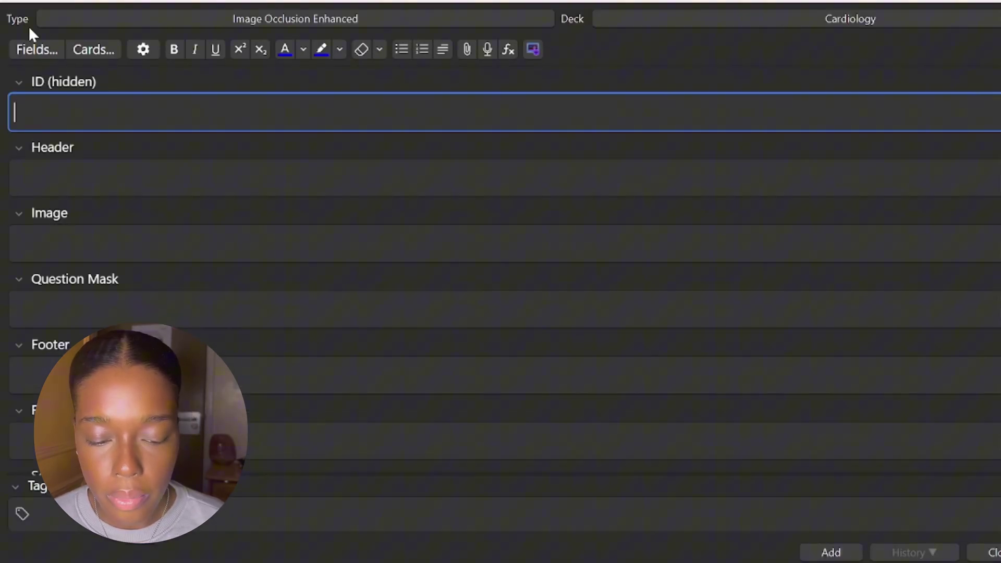
click(281, 26)
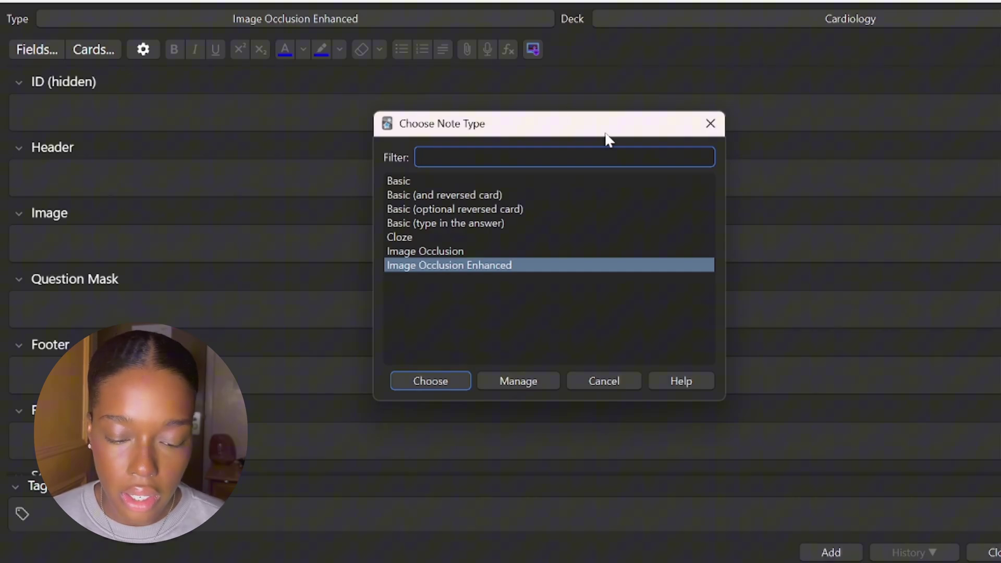
click(557, 180)
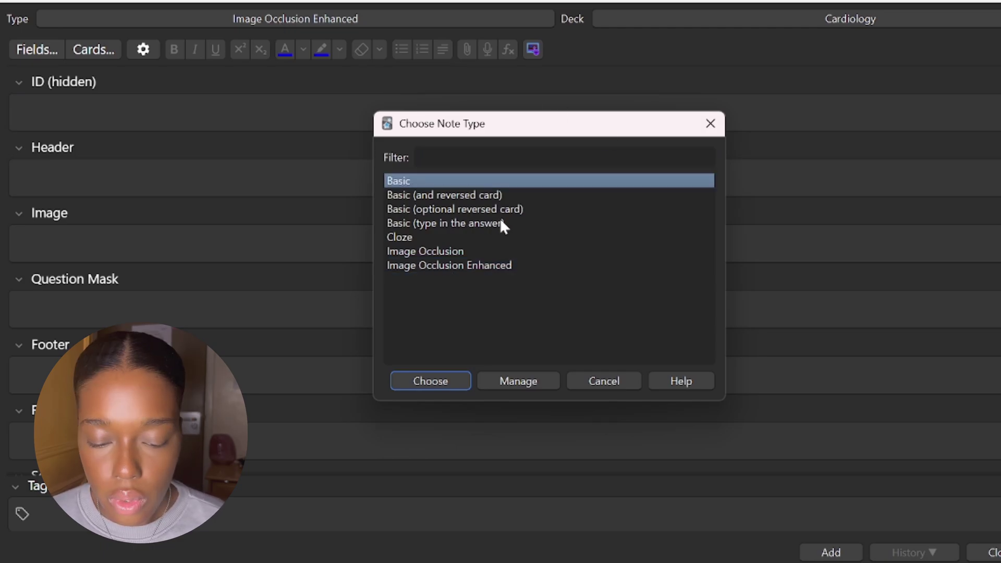
double_click(466, 181)
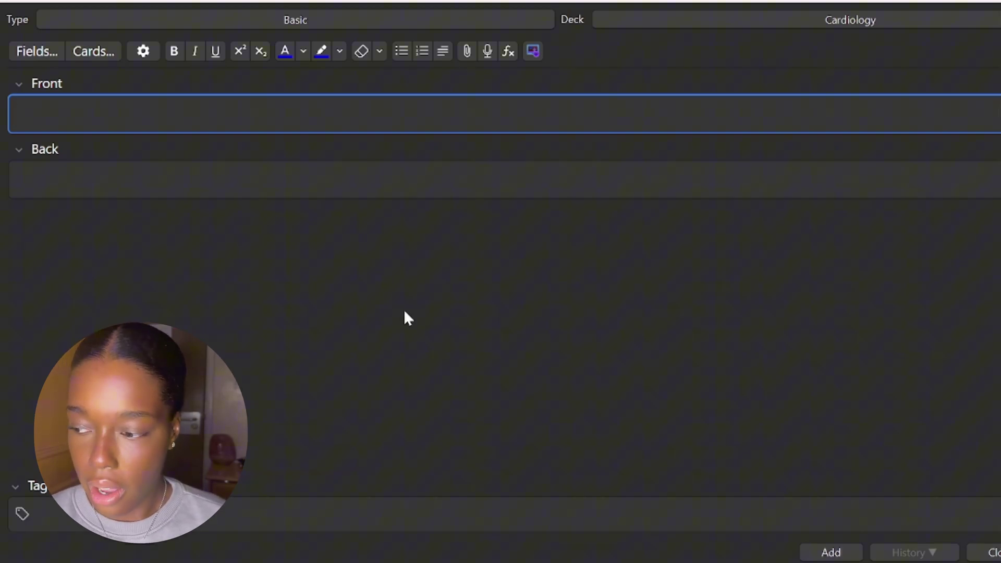
Add a card asking which murmur you'd hear in aortic stenosis, answered 'ejection systolic murmur', then close the window.
text(what kind of murmur does aortic stenosis cause)
key(BackSpace)
key(BackSpace)
key(BackSpace)
key(BackSpace)
key(BackSpace)
key(BackSpace)
key(BackSpace)
key(BackSpace)
key(BackSpace)
key(BackSpace)
key(BackSpace)
key(BackSpace)
key(BackSpace)
key(BackSpace)
key(BackSpace)
key(BackSpace)
key(BackSpace)
key(BackSpace)
key(BackSpace)
key(BackSpace)
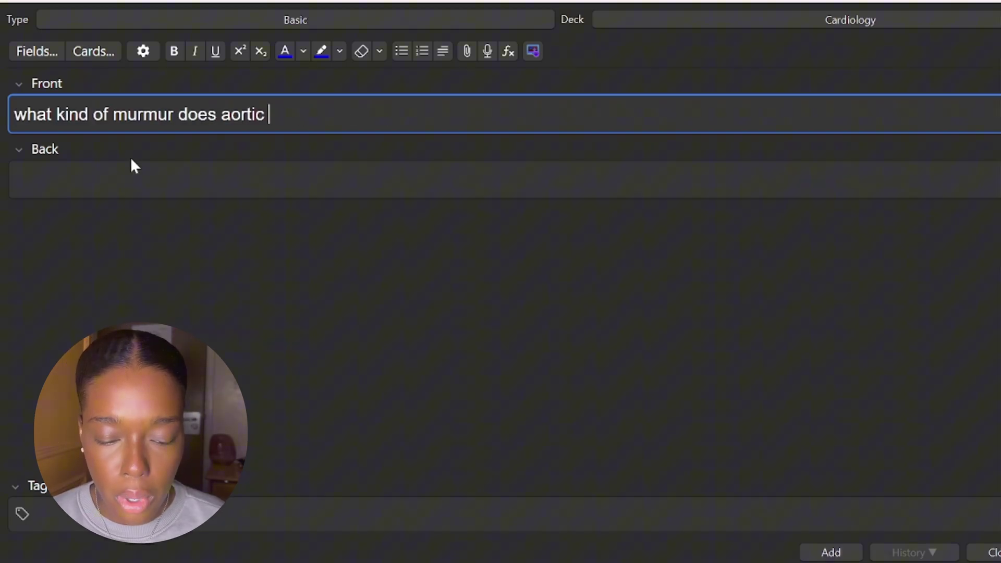
key(BackSpace)
key(BackSpace)
text(woul)
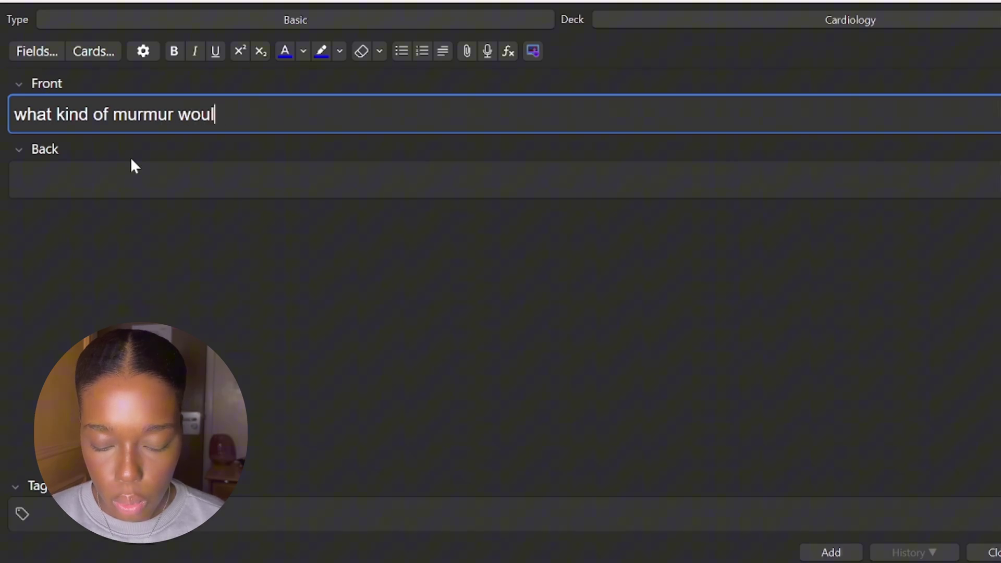
text(d you hea)
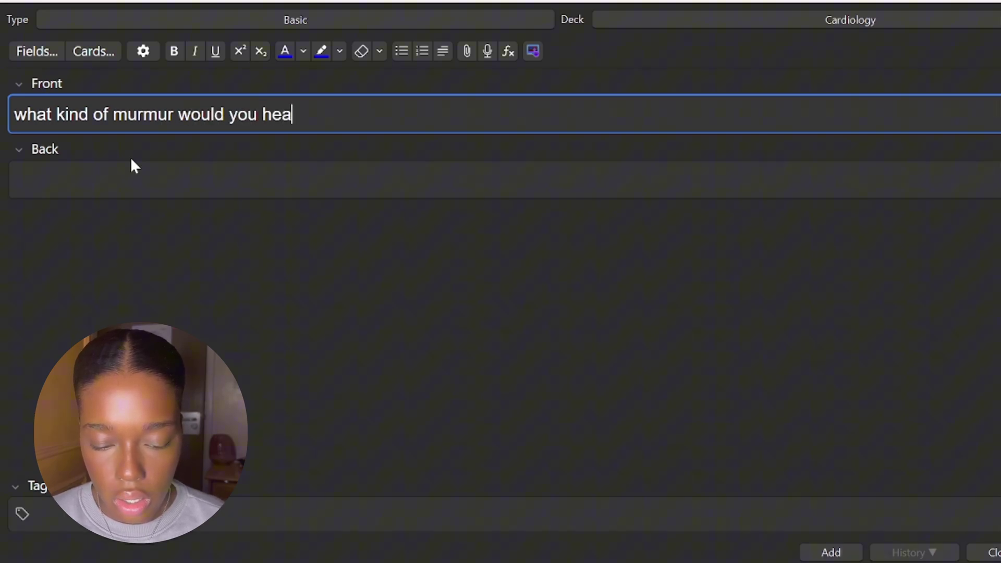
text(r in aort)
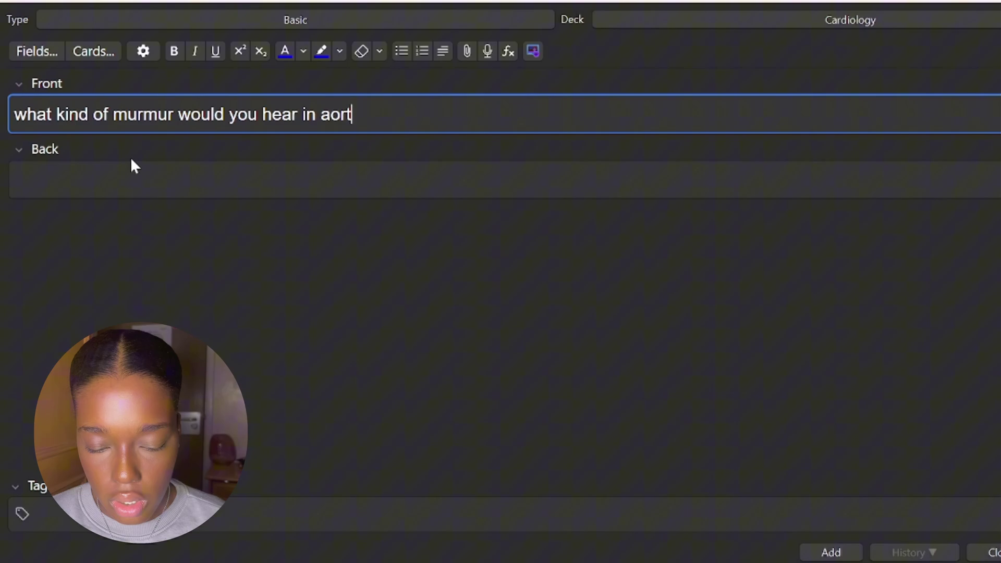
text(ic stenosis?)
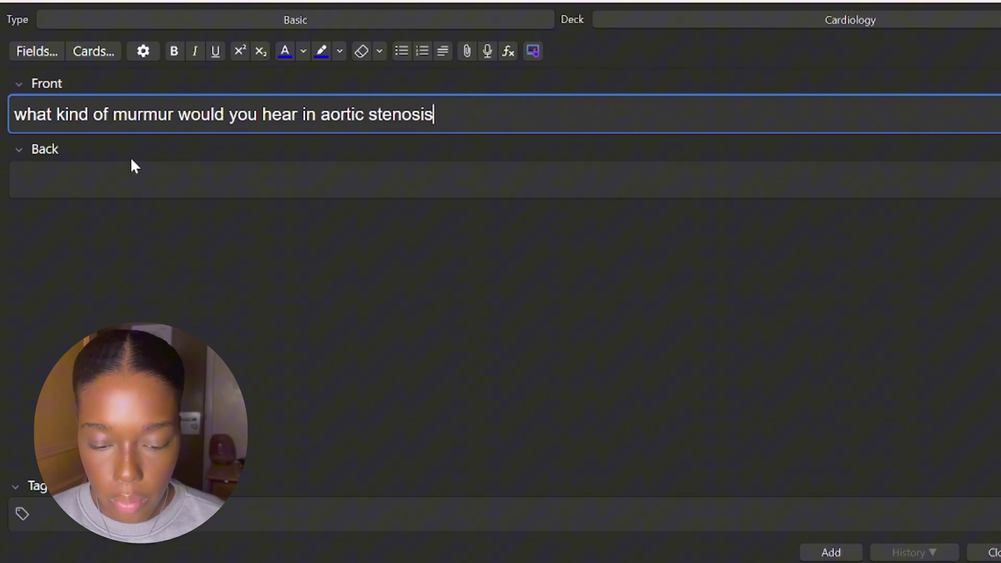
key(Tab)
text(ejection)
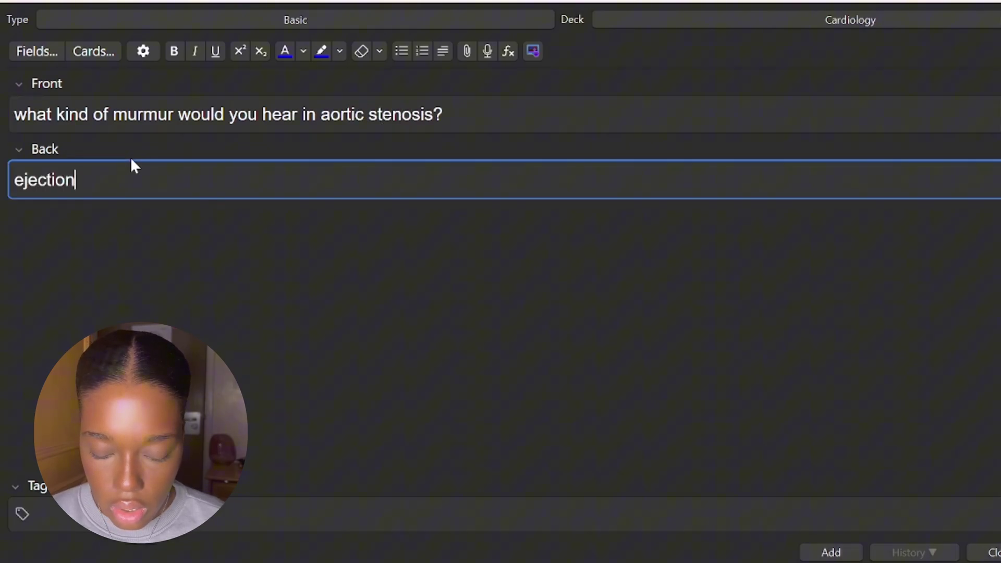
text( systolic murmur)
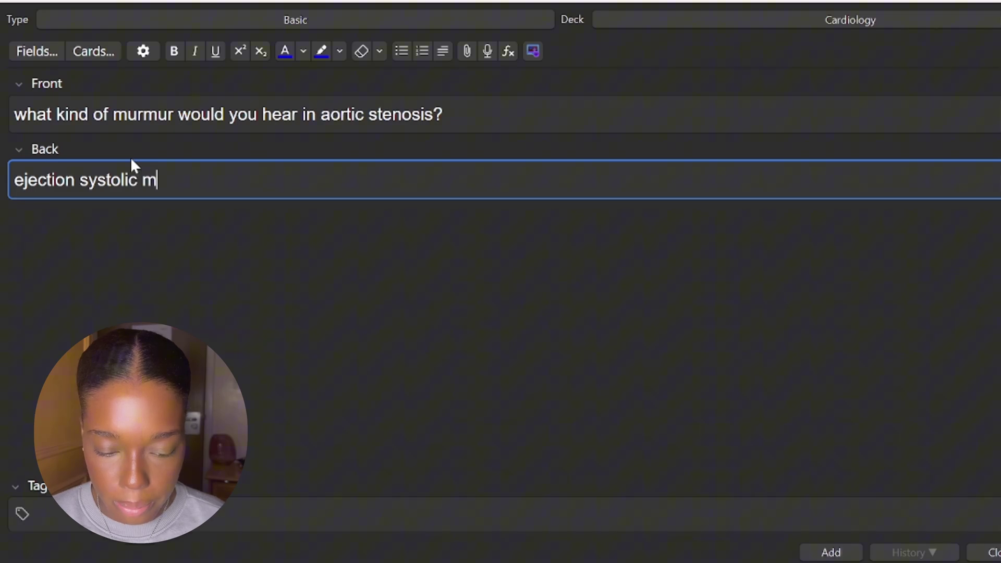
click(250, 360)
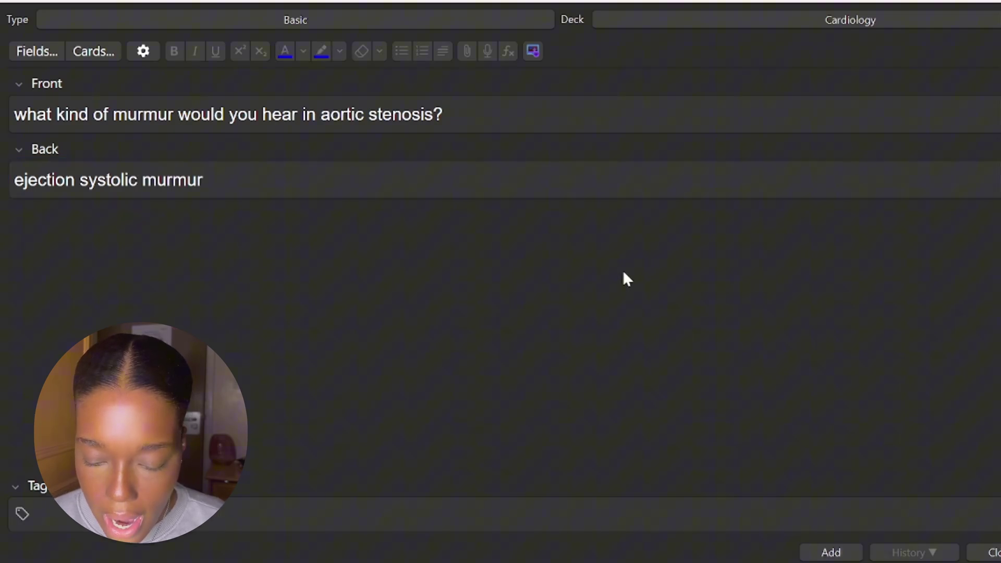
click(826, 552)
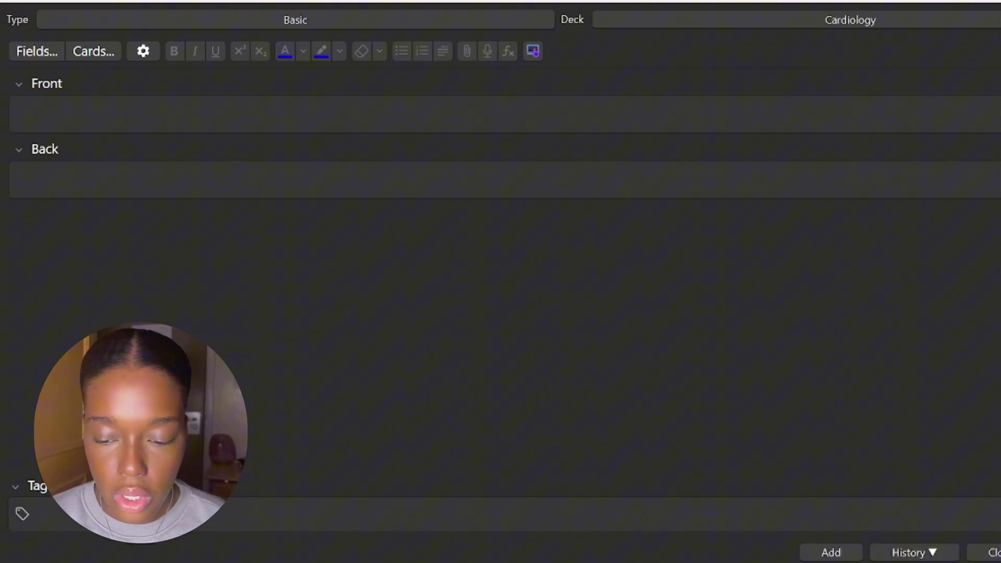
key(Escape)
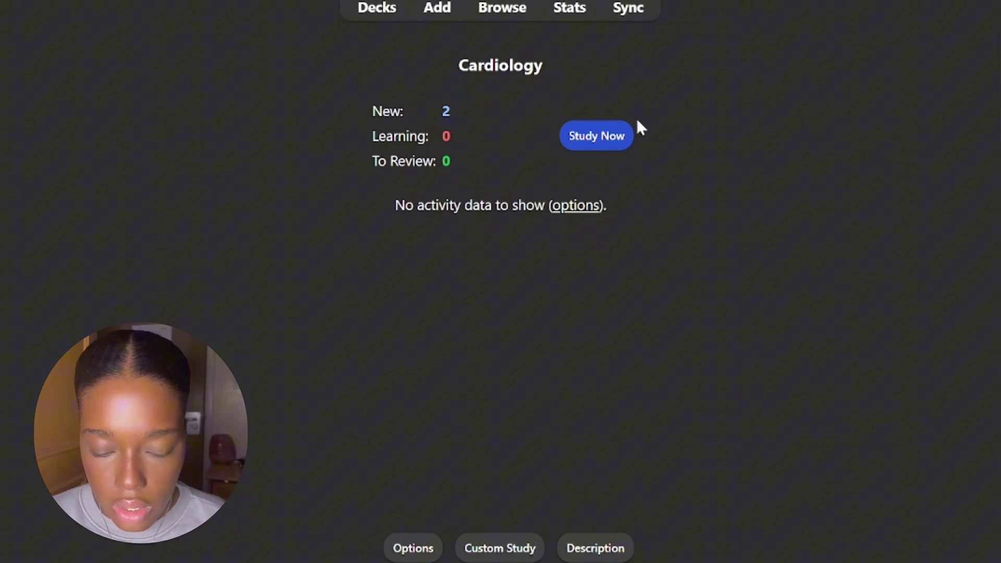
Start studying Cardiology and reveal the aortic stenosis card's answer.
click(608, 140)
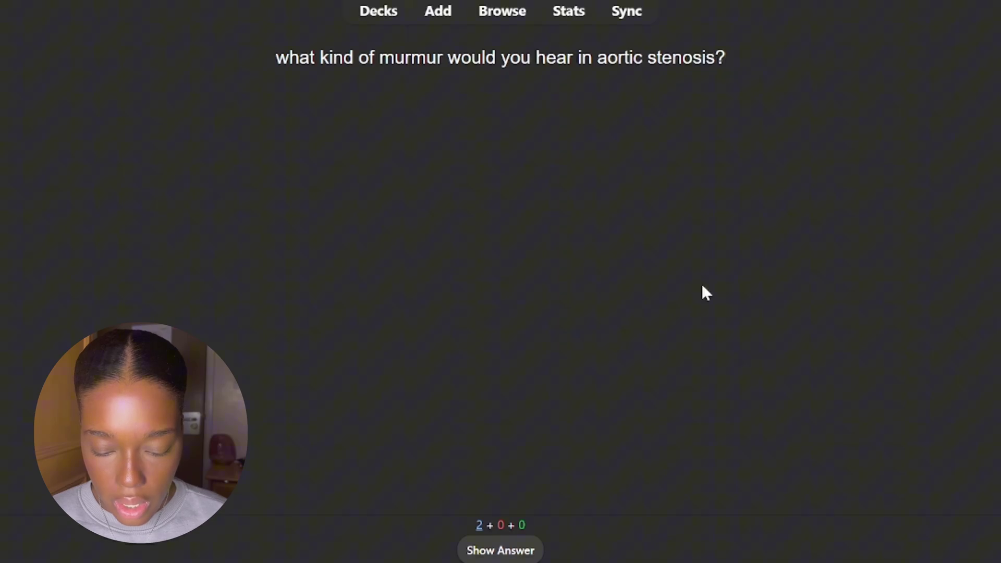
key(space)
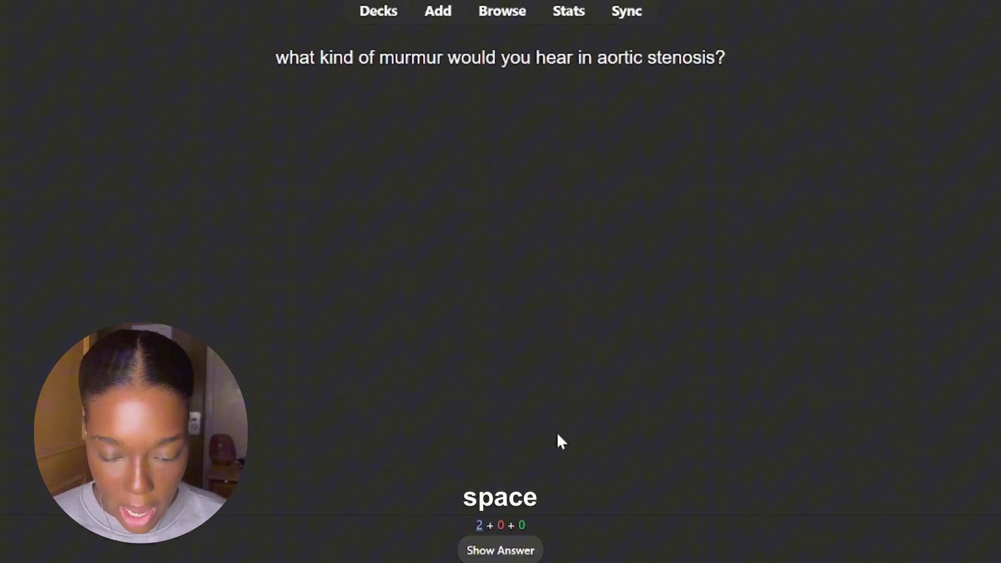
key(space)
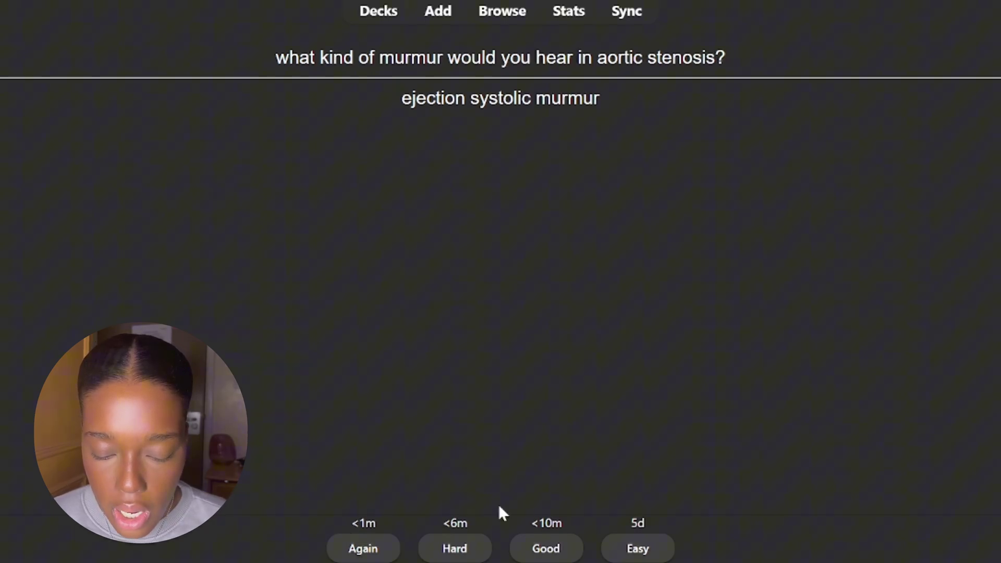
Rate the aortic stenosis card Hard and return to the Cardiology overview.
click(455, 548)
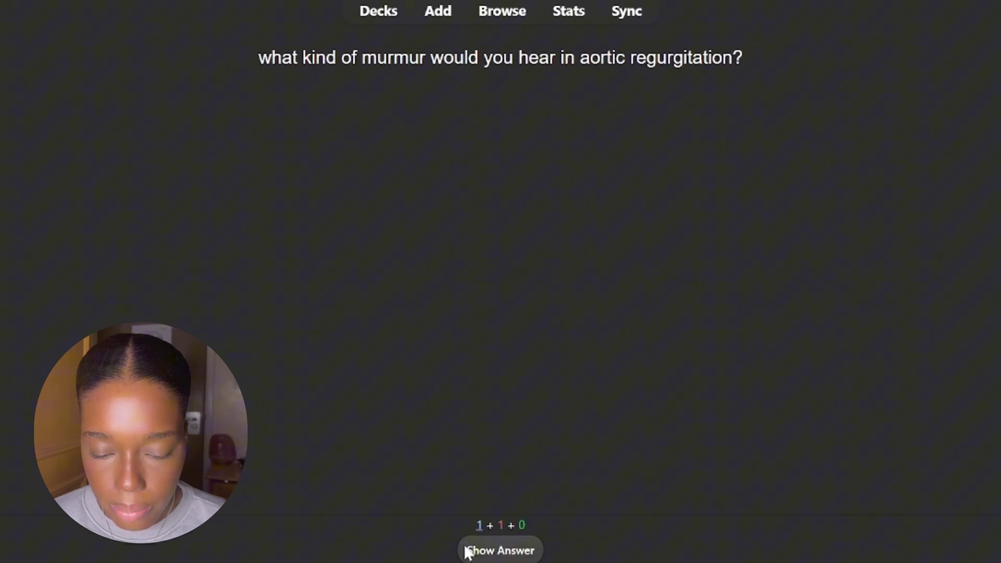
key(d)
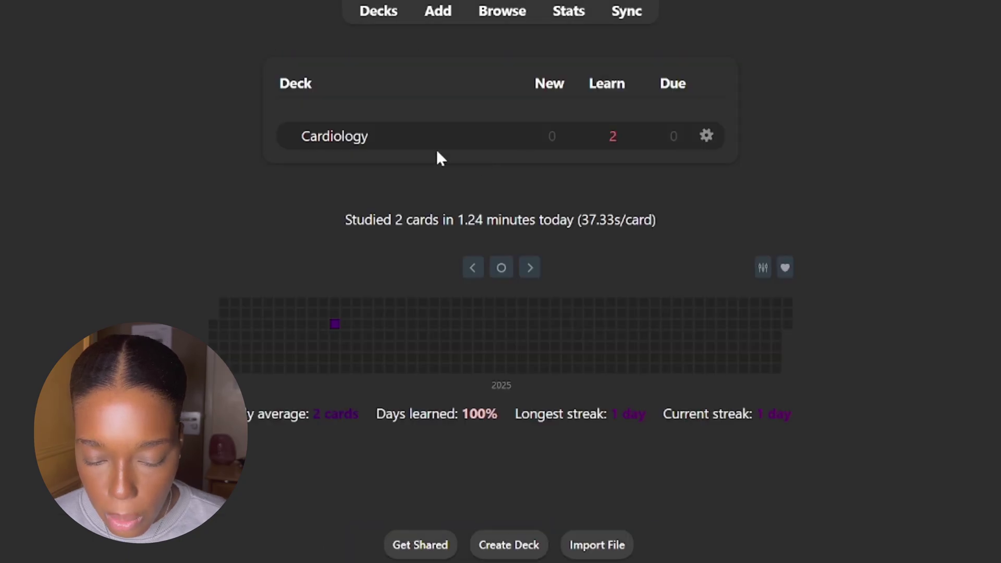
click(336, 136)
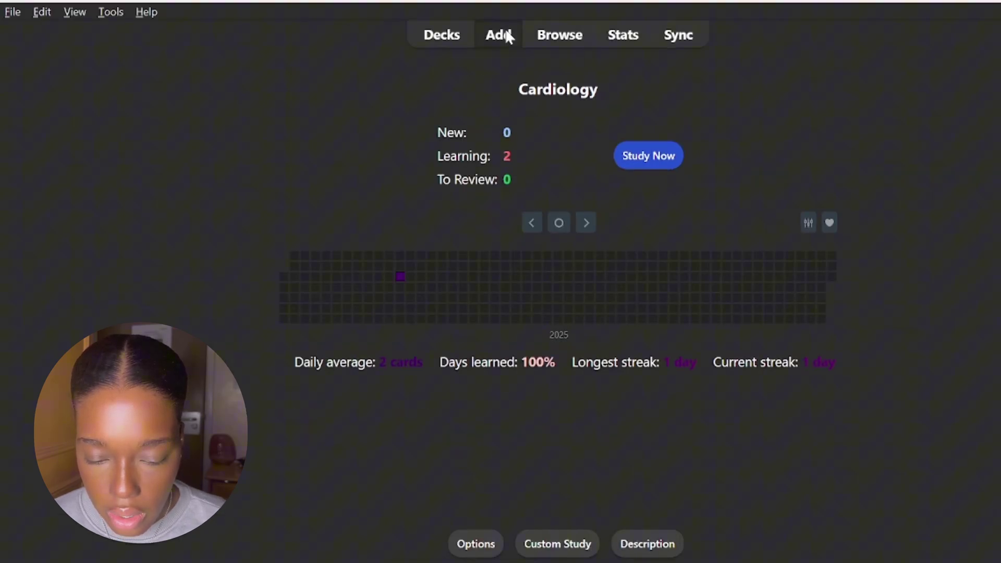
Start a new note and switch its note type to Cloze.
click(448, 11)
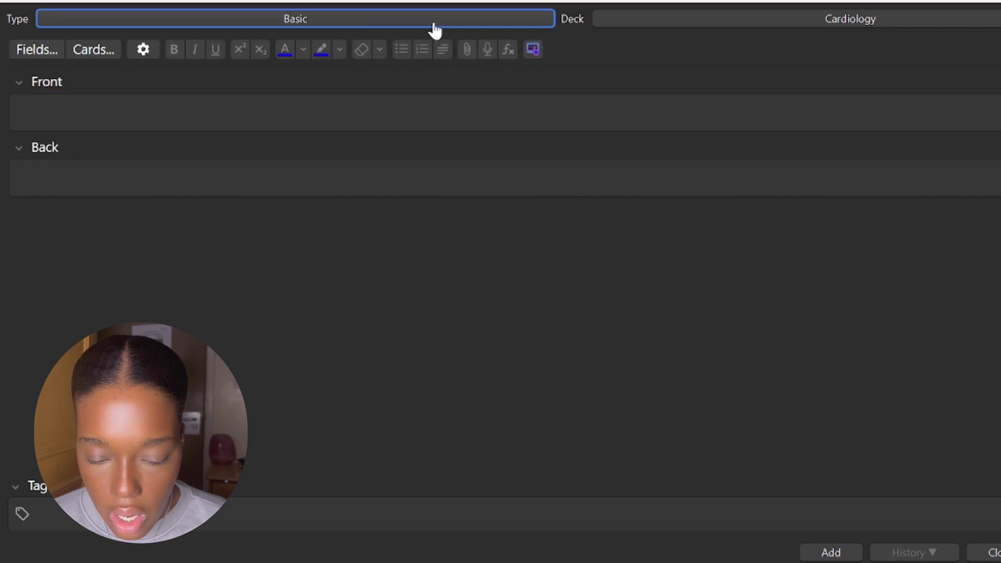
click(433, 26)
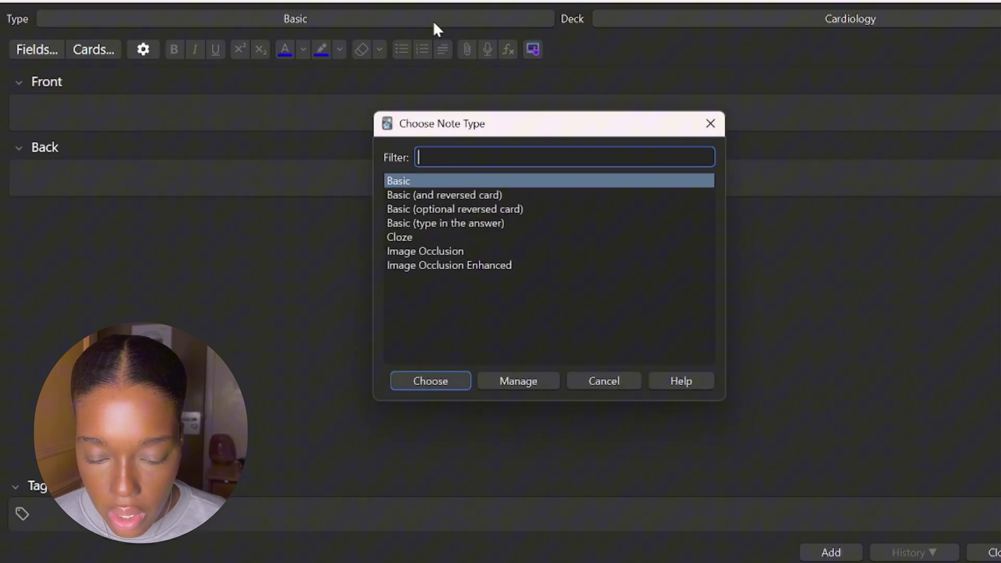
click(442, 194)
click(419, 241)
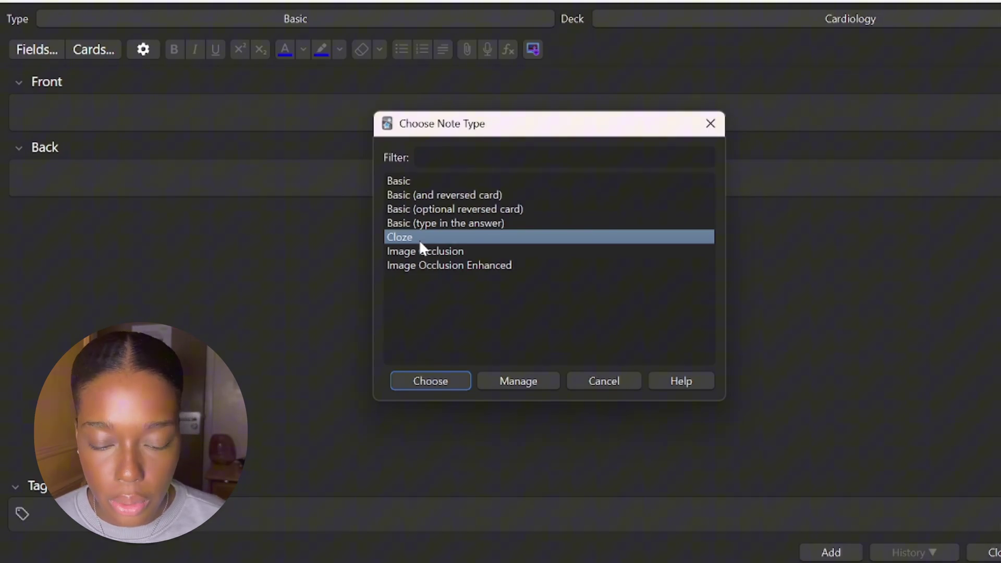
double_click(418, 239)
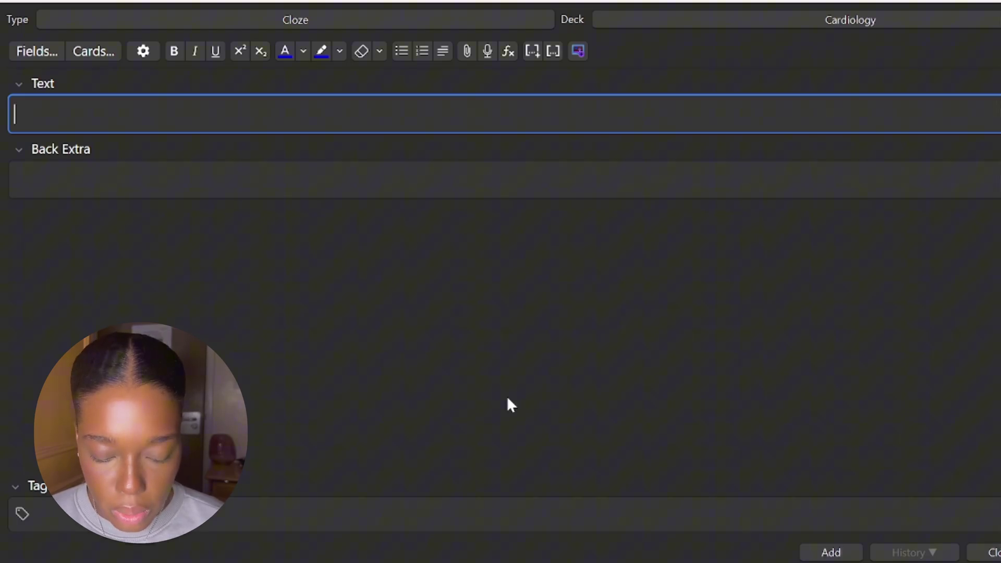
Type 'aortic stenosis causes an ejection systolic murmur', then remove a trial cloze on 'ejection systolic'.
text(a)
text(ortic stenosis causes an ejection systolic murmur)
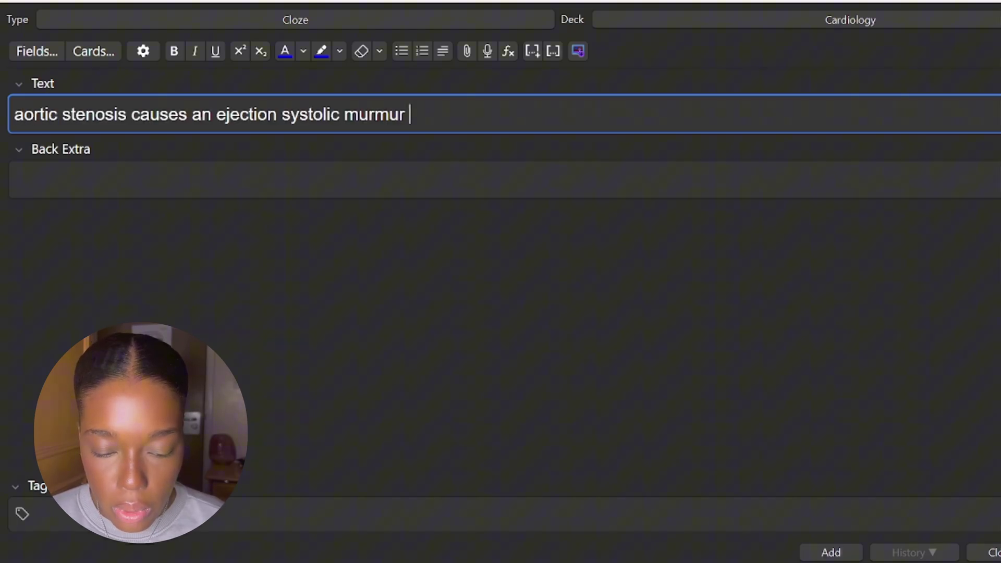
drag(217, 114, 340, 114)
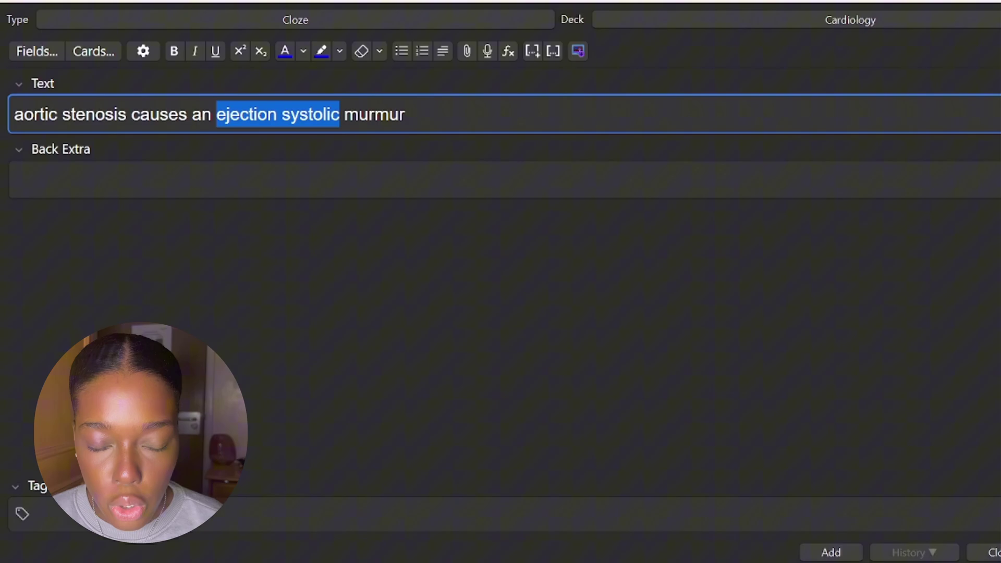
click(532, 58)
click(314, 240)
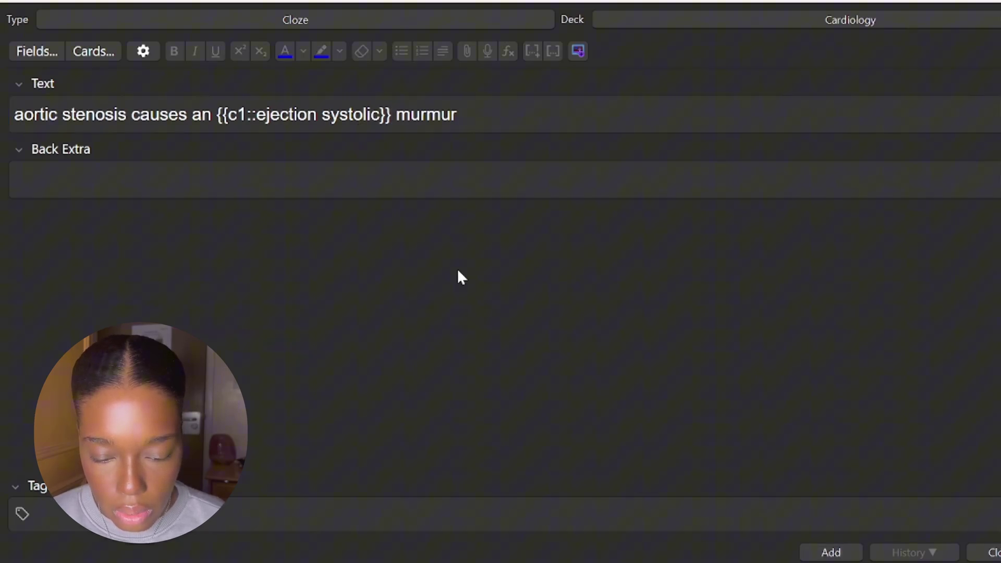
click(388, 116)
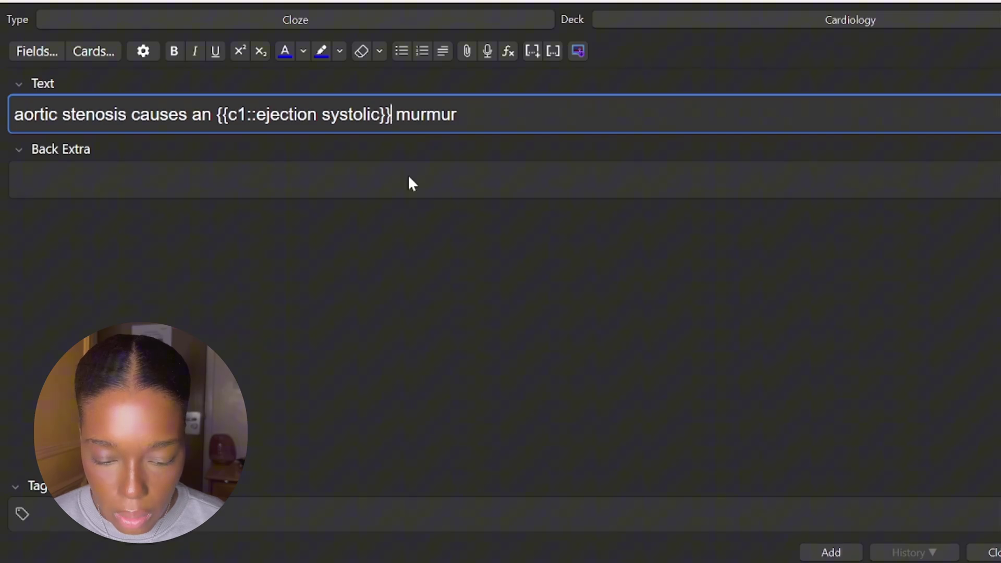
key(BackSpace)
key(BackSpace)
click(257, 115)
key(BackSpace)
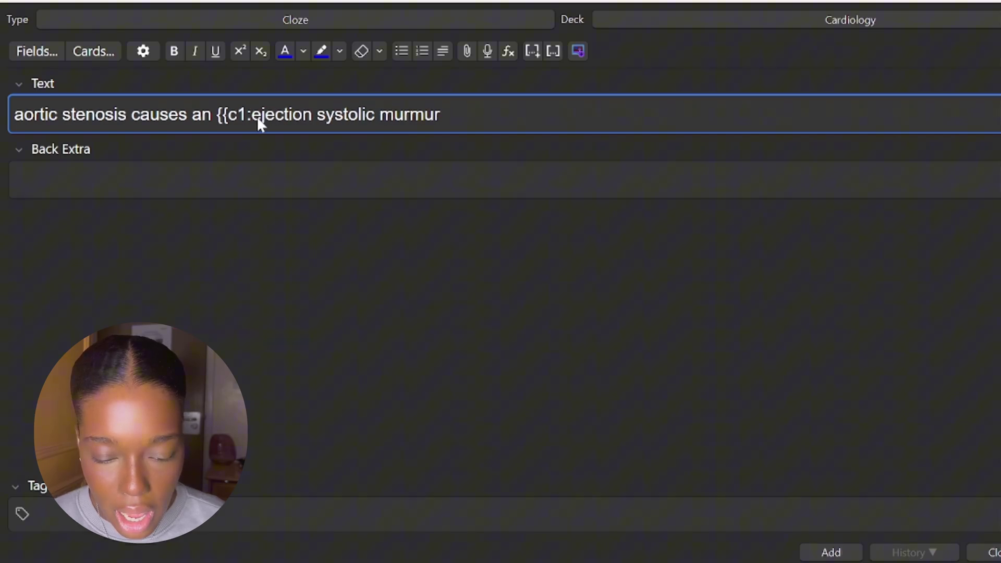
key(BackSpace)
key(BackSpace)
key(BackSpace)
key(BackSpace)
key(BackSpace)
click(379, 278)
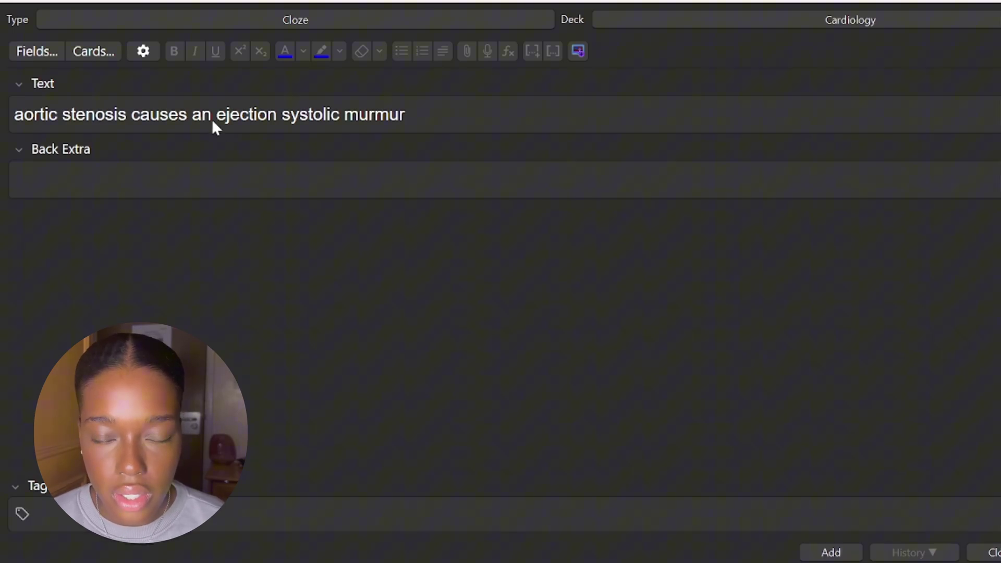
Append 'in the 2nd right intercostal space' and cloze 'ejection systolic murmur' and '2nd right intercostal space' separately.
click(434, 121)
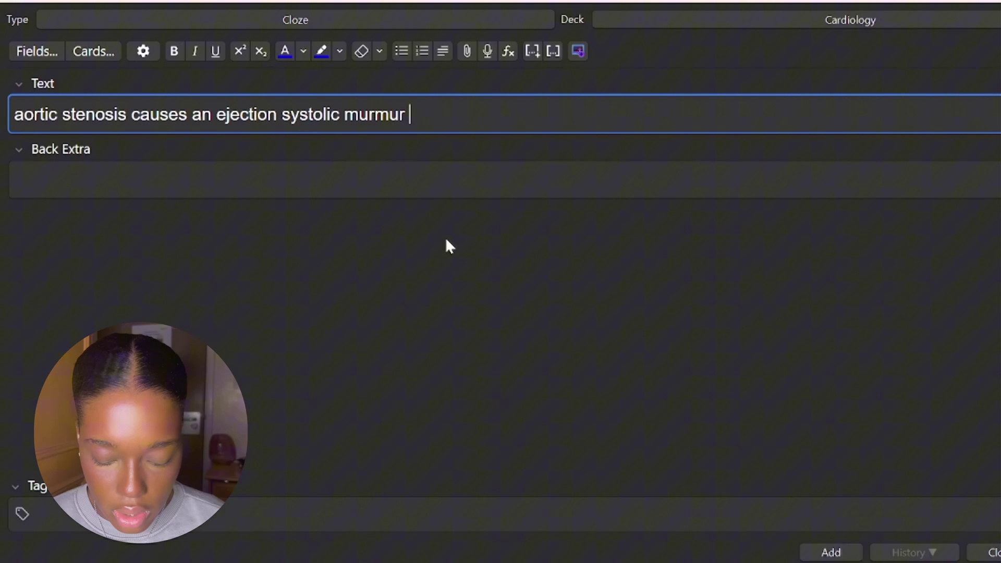
text(in the 2nd right intercostal space)
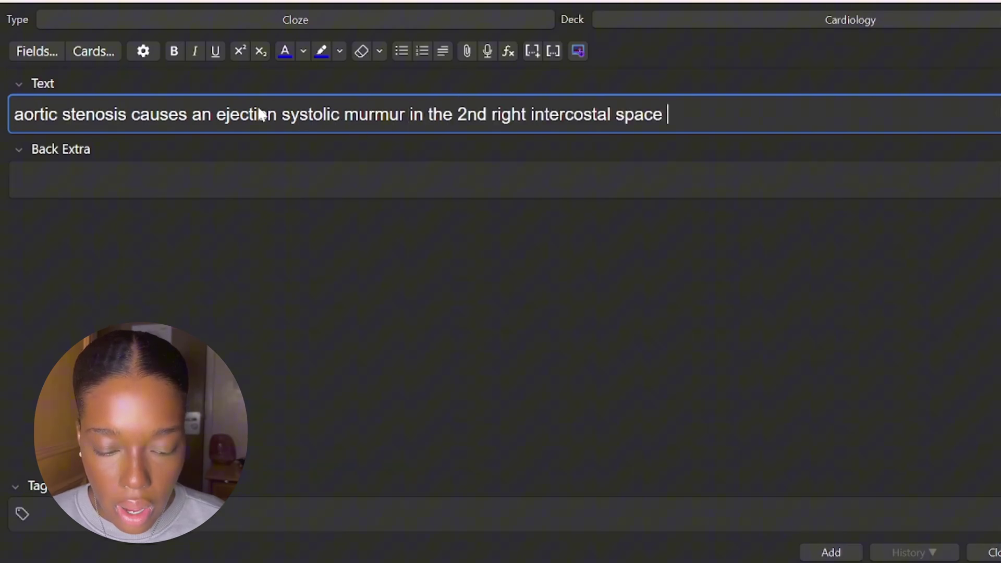
drag(217, 114, 388, 116)
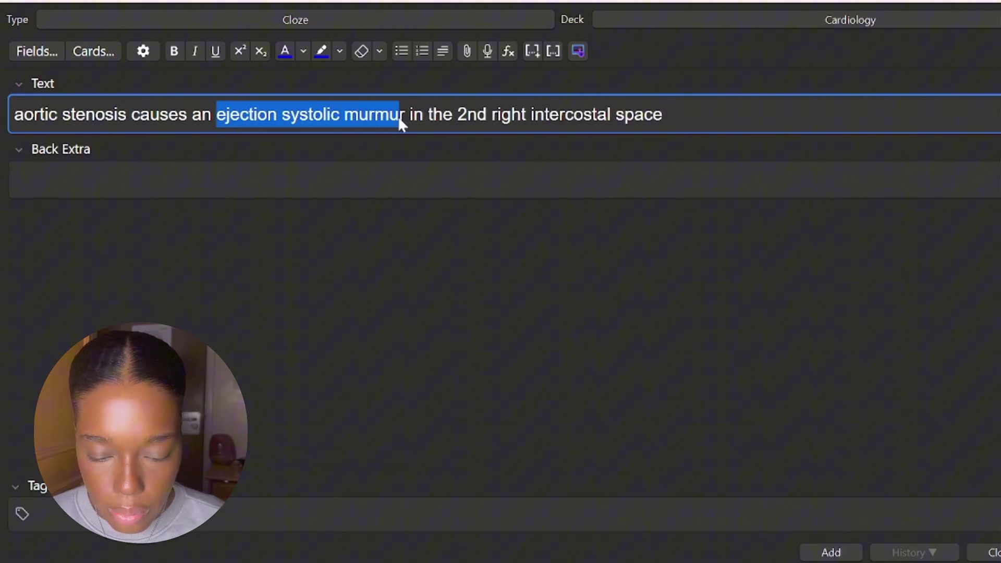
click(534, 52)
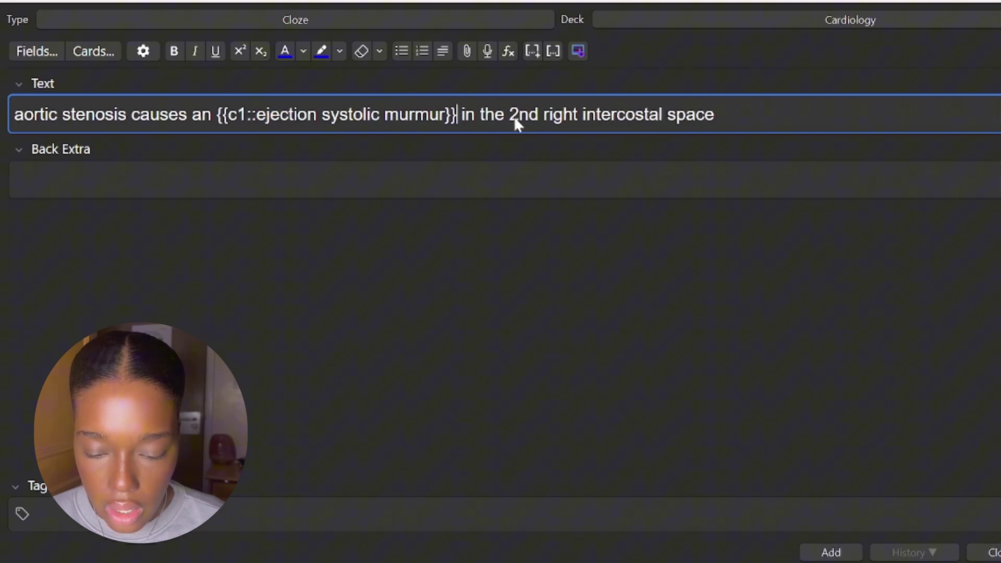
drag(514, 116, 630, 125)
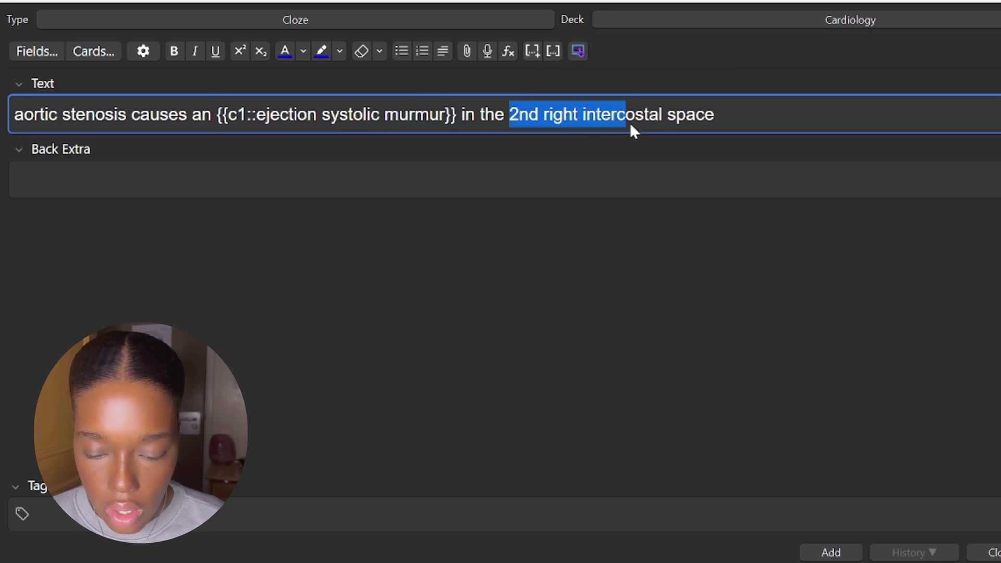
click(531, 51)
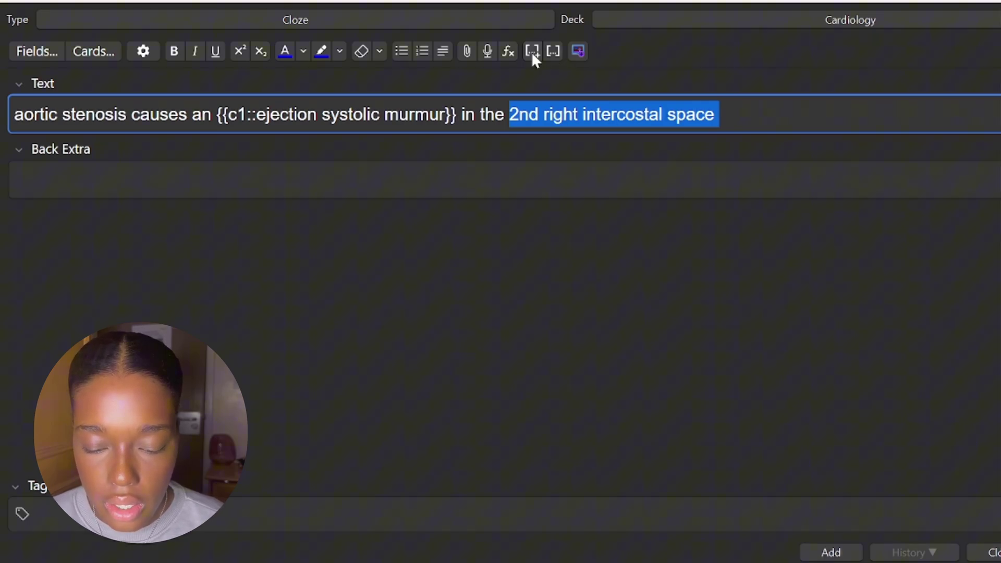
Add the note, study its first card rated Again, and return to the Cardiology overview.
click(836, 553)
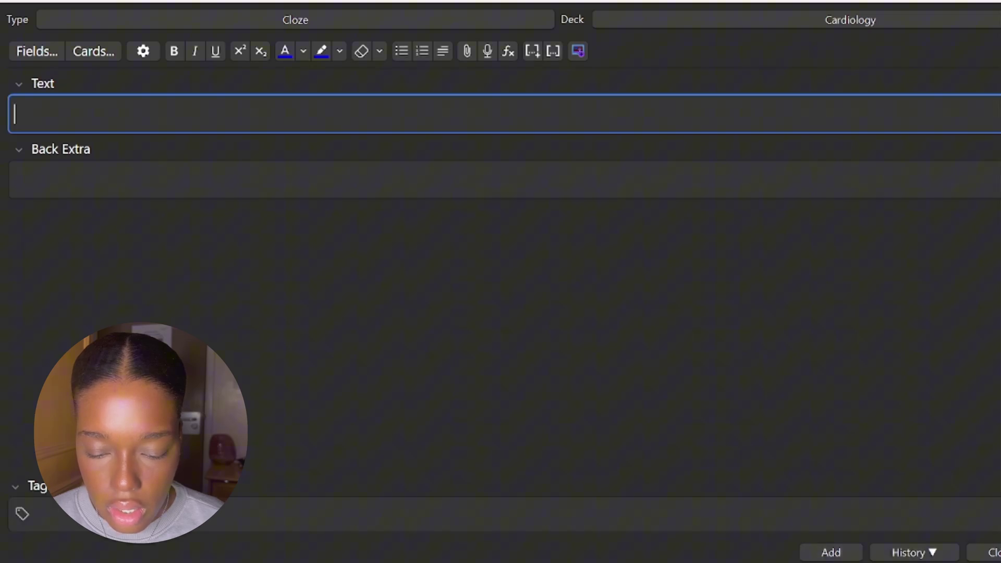
key(Escape)
click(646, 166)
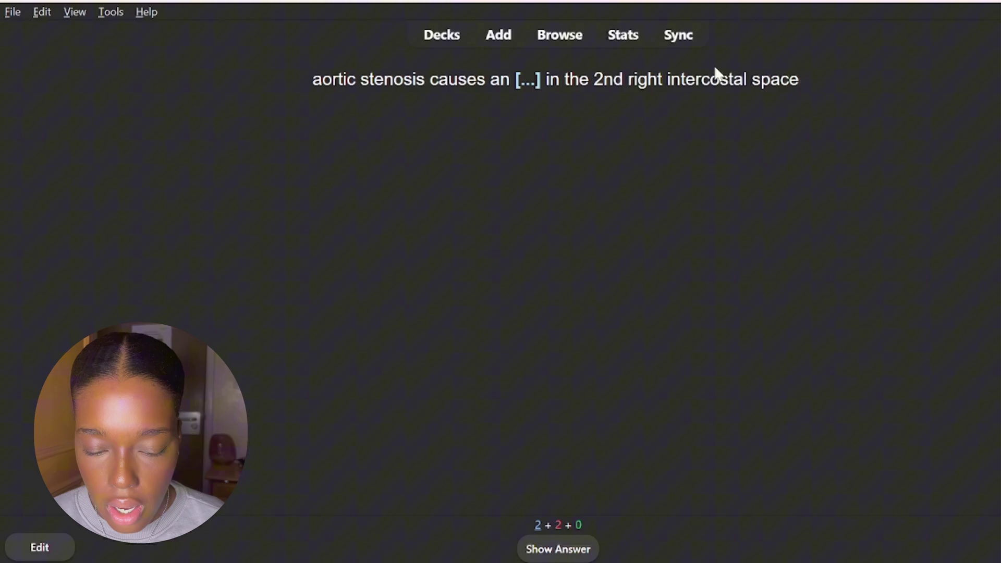
key(space)
key(1)
click(446, 39)
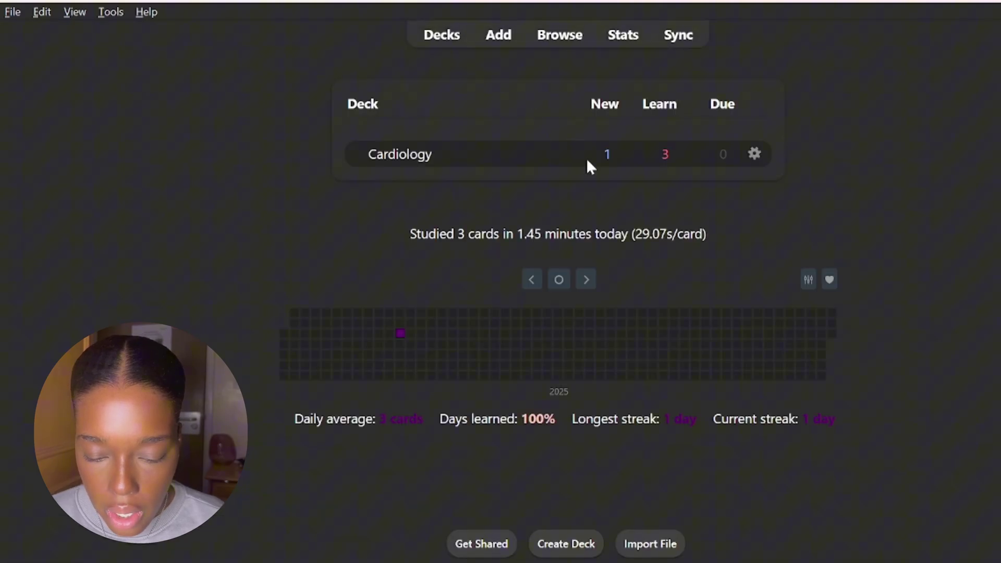
click(398, 154)
In a new note, cloze 'early decrescendo' and 'left sternal edge' on the same card.
click(501, 37)
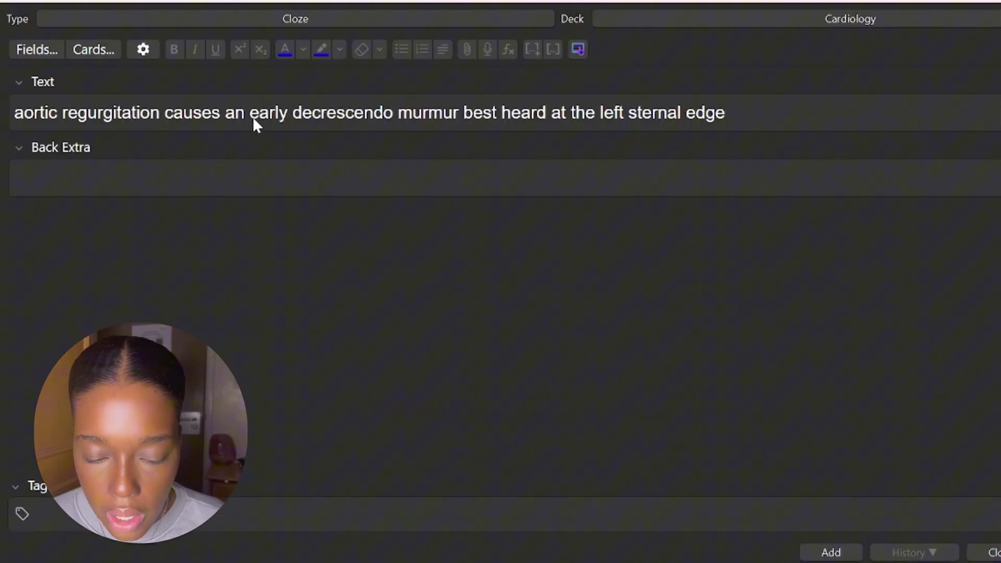
drag(253, 119, 400, 131)
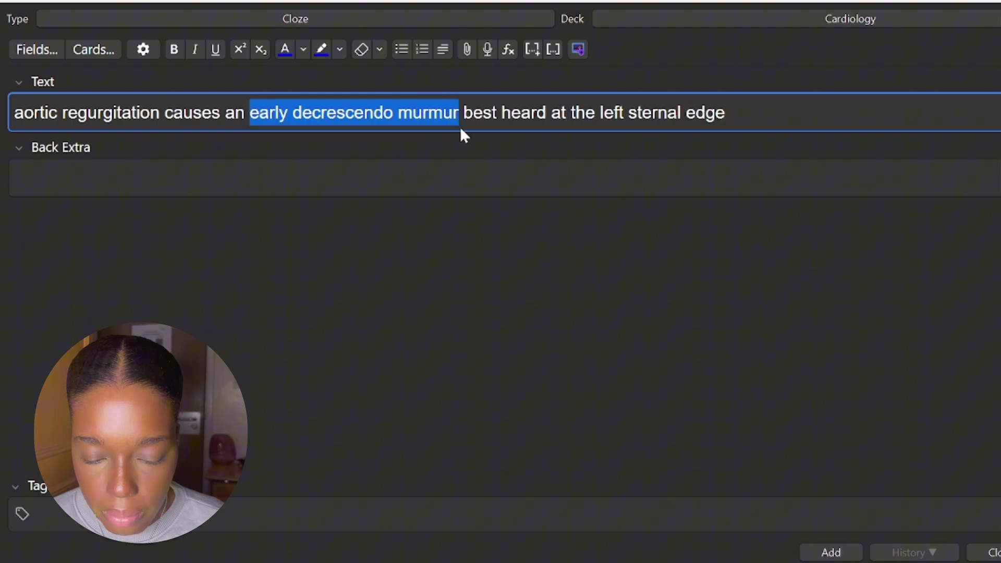
drag(461, 130, 393, 121)
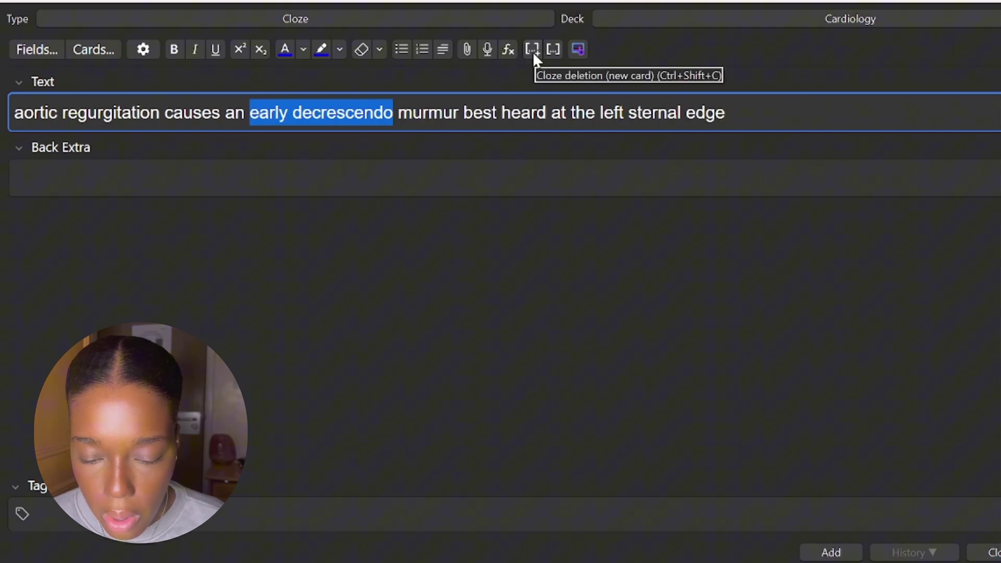
click(533, 52)
drag(653, 114, 799, 123)
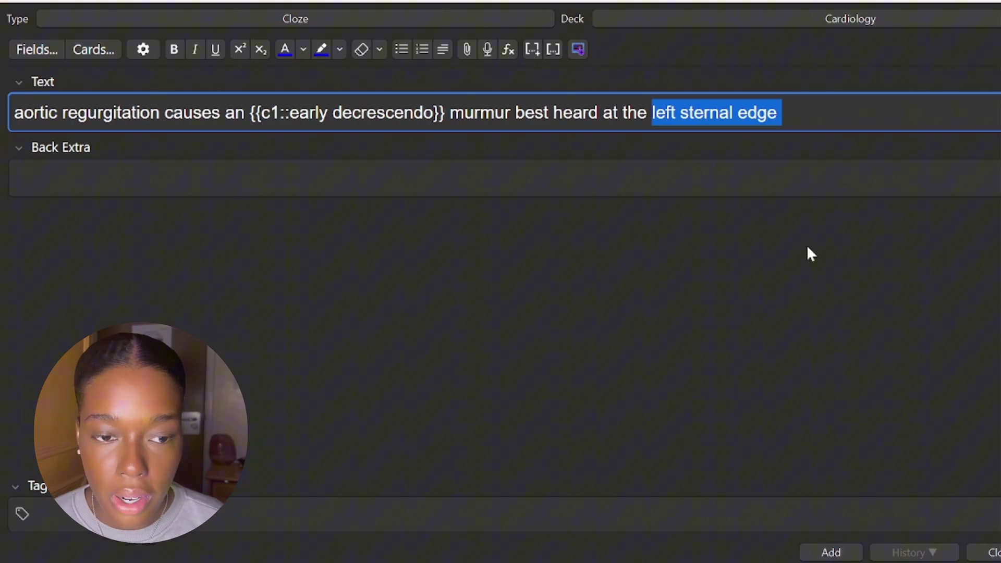
click(554, 53)
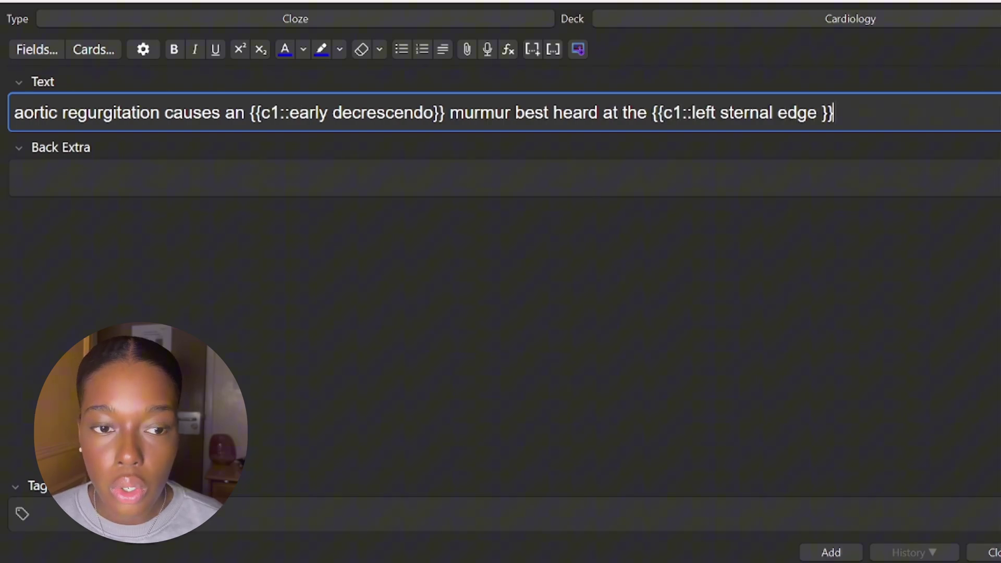
Keep both cloze numbers at c1 after trying c2, and add the aortic regurgitation note.
click(684, 112)
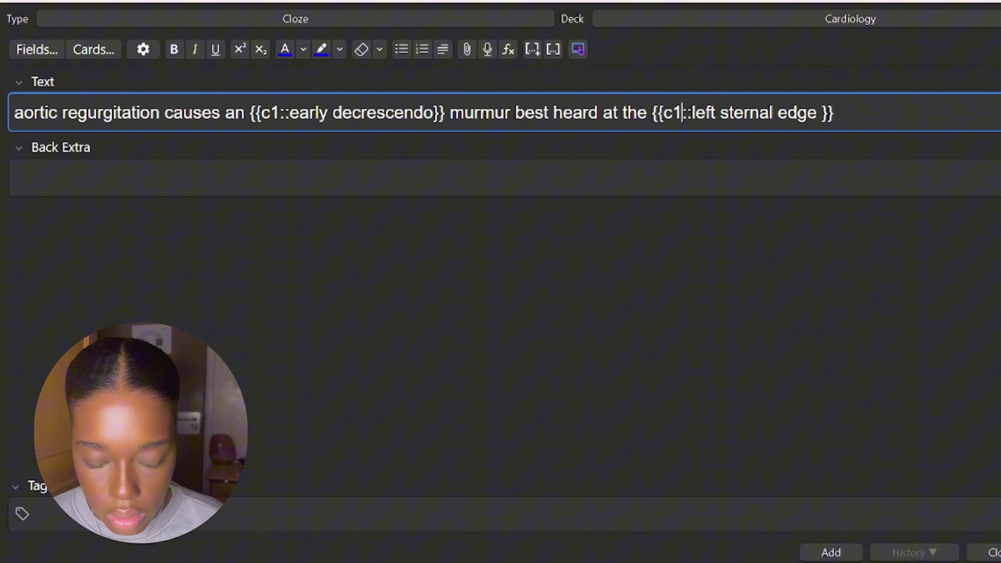
key(BackSpace)
text(2)
key(BackSpace)
text(1)
click(280, 112)
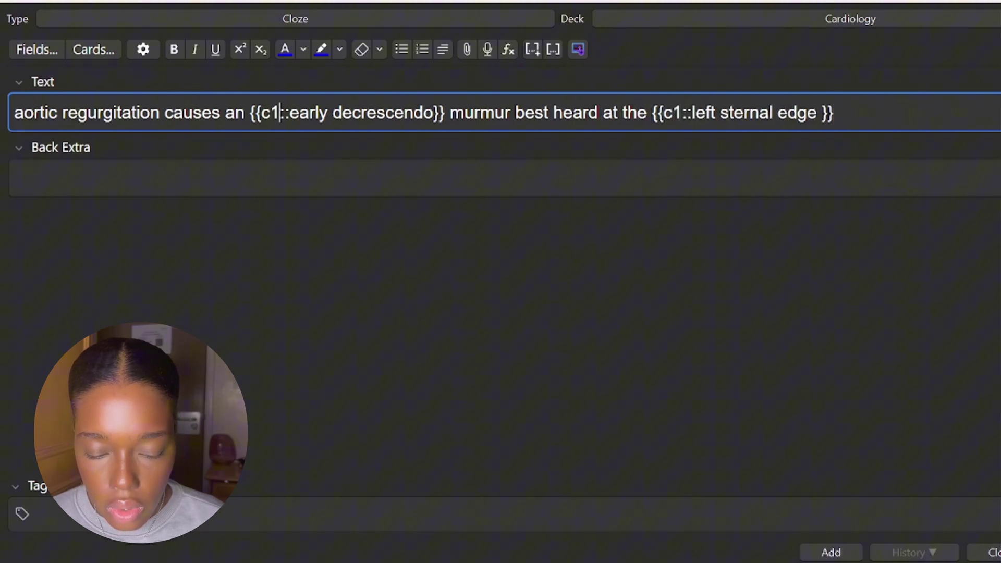
key(BackSpace)
text(2)
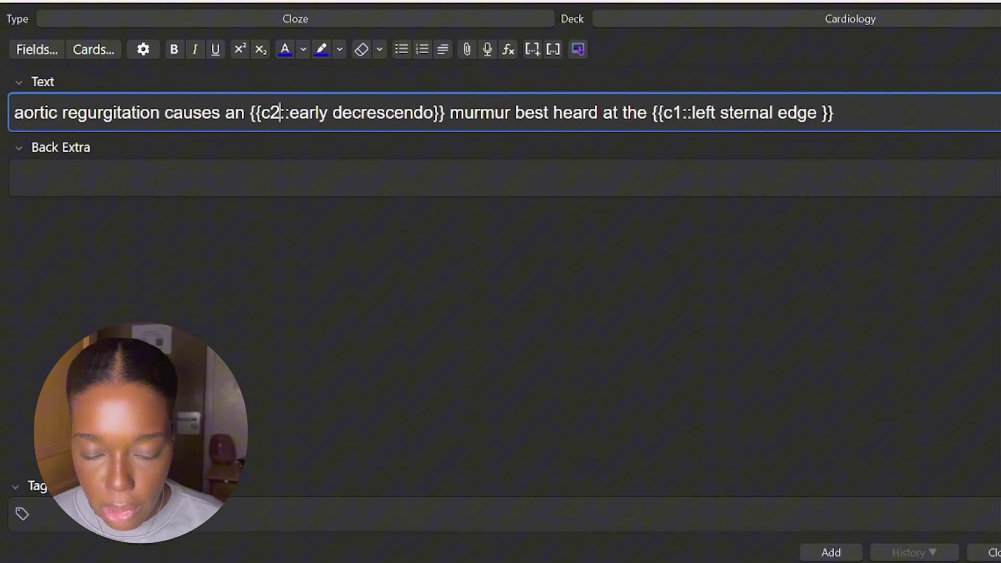
key(BackSpace)
text(1)
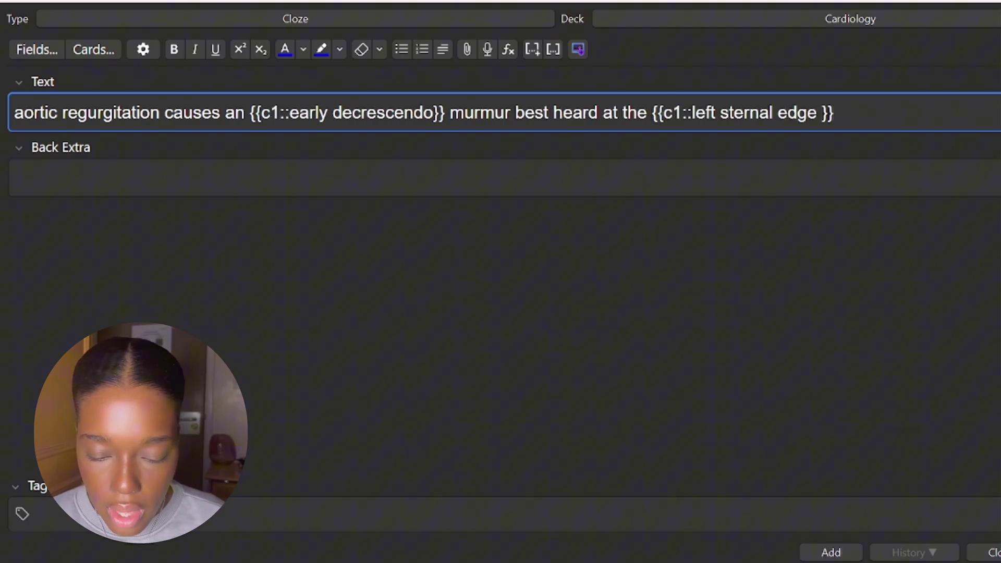
click(846, 554)
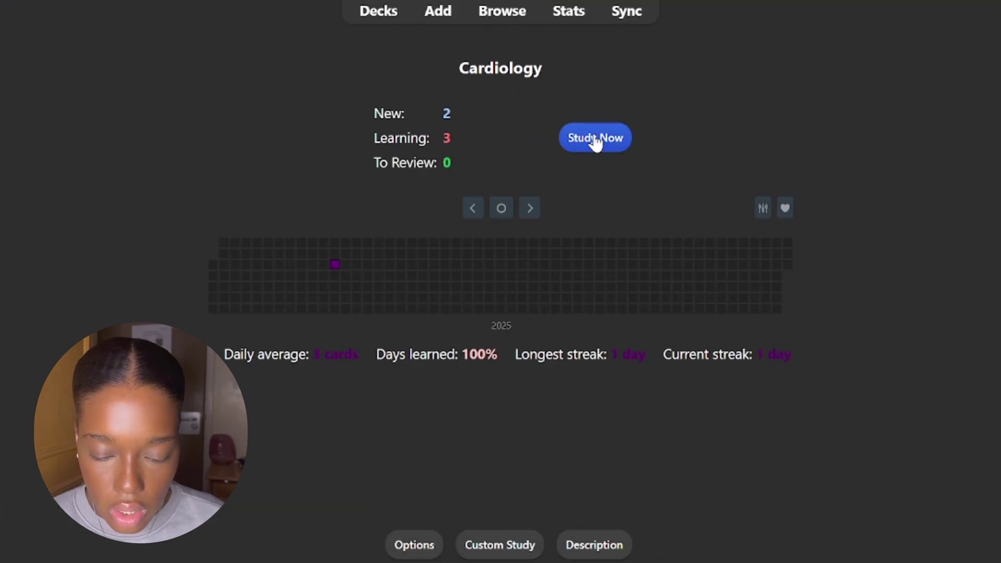
Study the deck's cloze card by revealing its answer, leaving the note type unchanged.
click(595, 138)
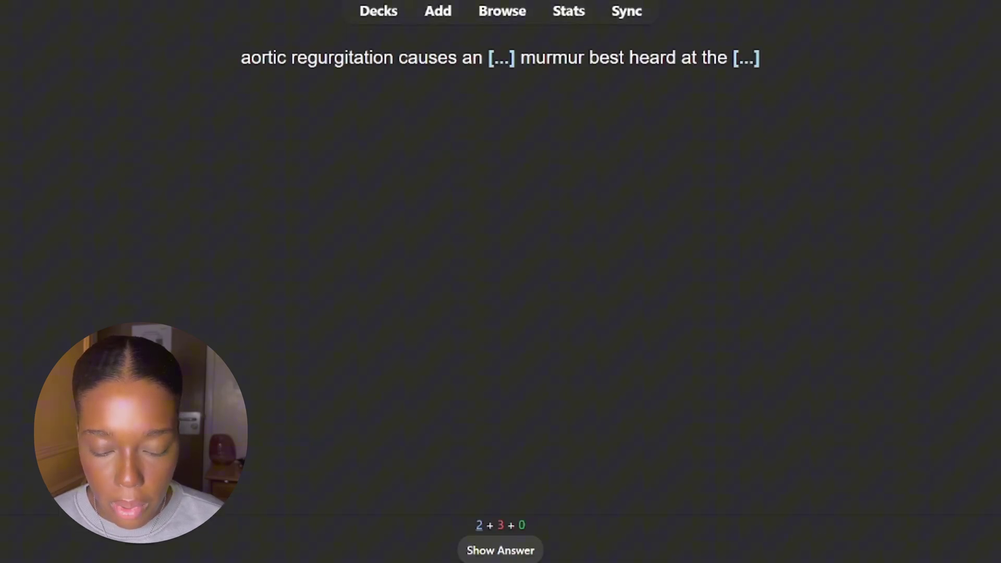
key(space)
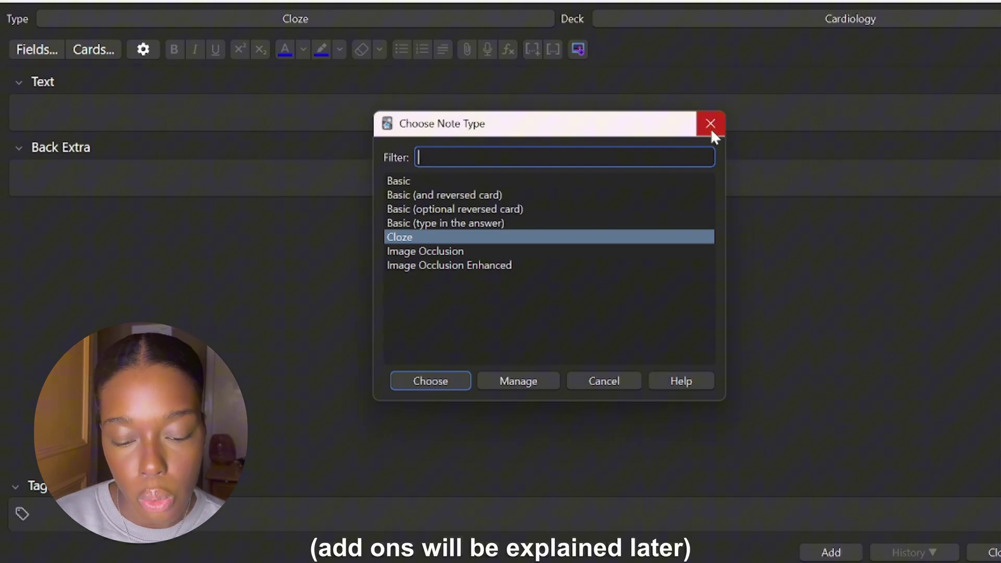
click(711, 129)
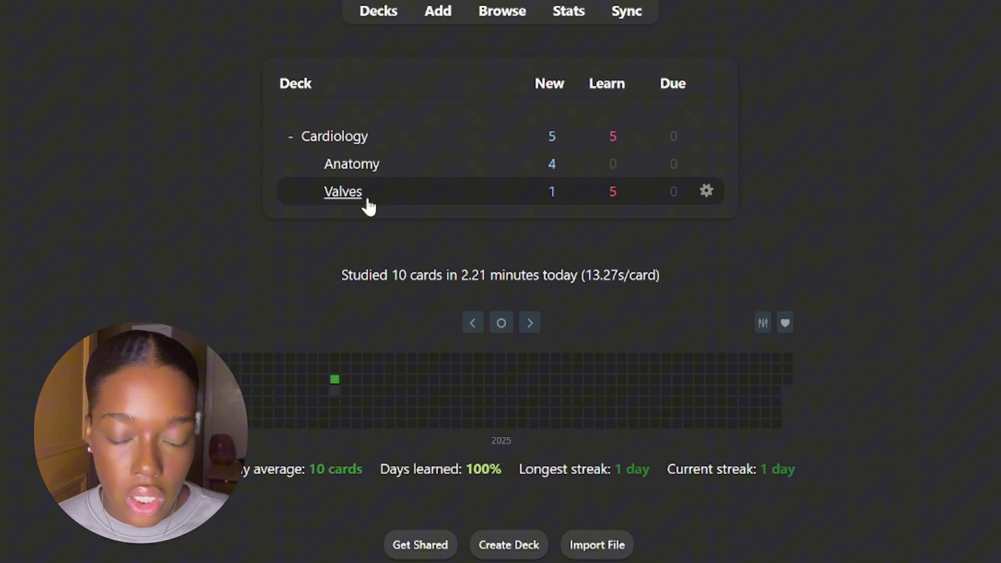
Open an Add window for the Valves subdeck and snip the scapula slide with Snipping Tool.
click(368, 200)
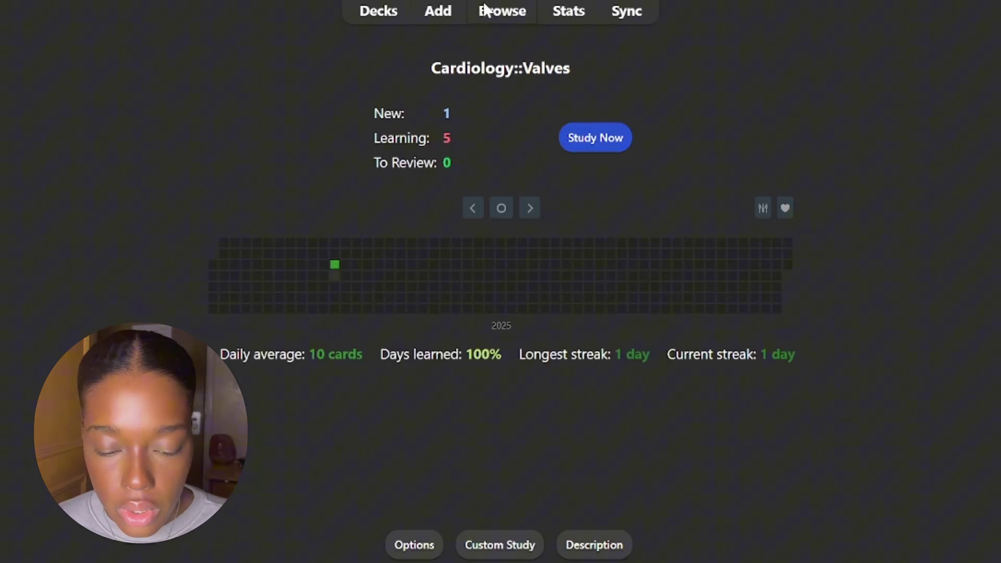
click(438, 10)
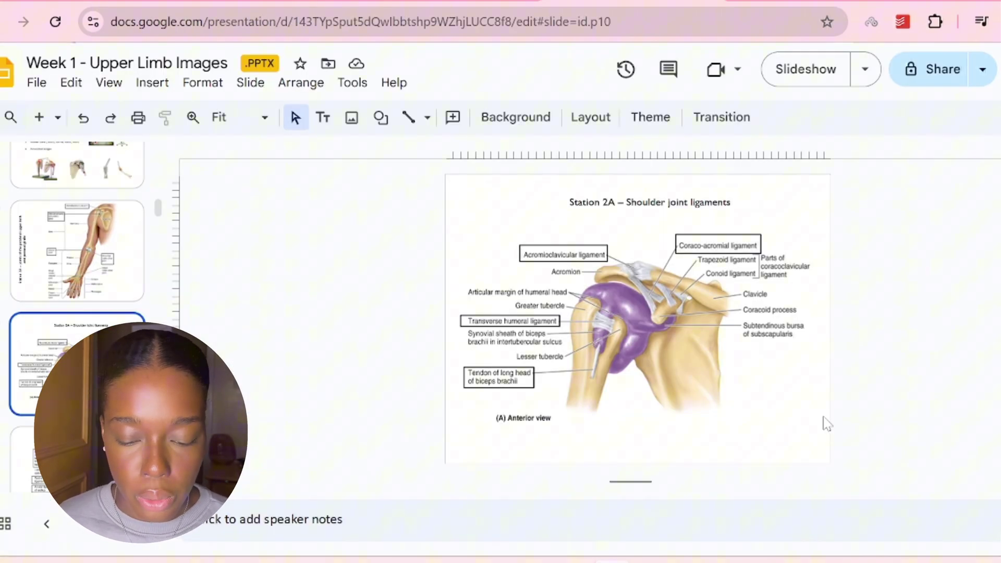
scroll(42, 219, down, 5)
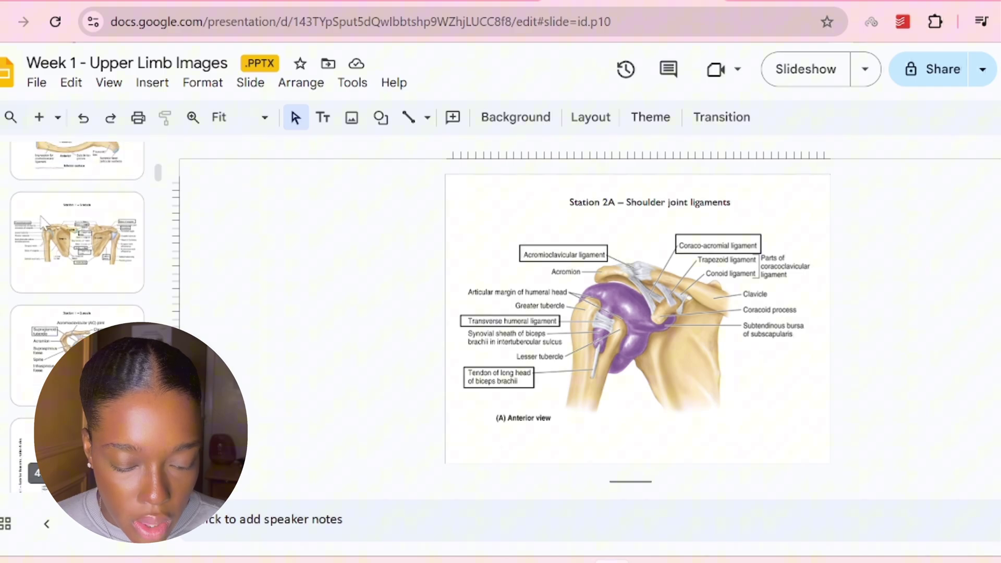
click(77, 354)
key(super+shift+s)
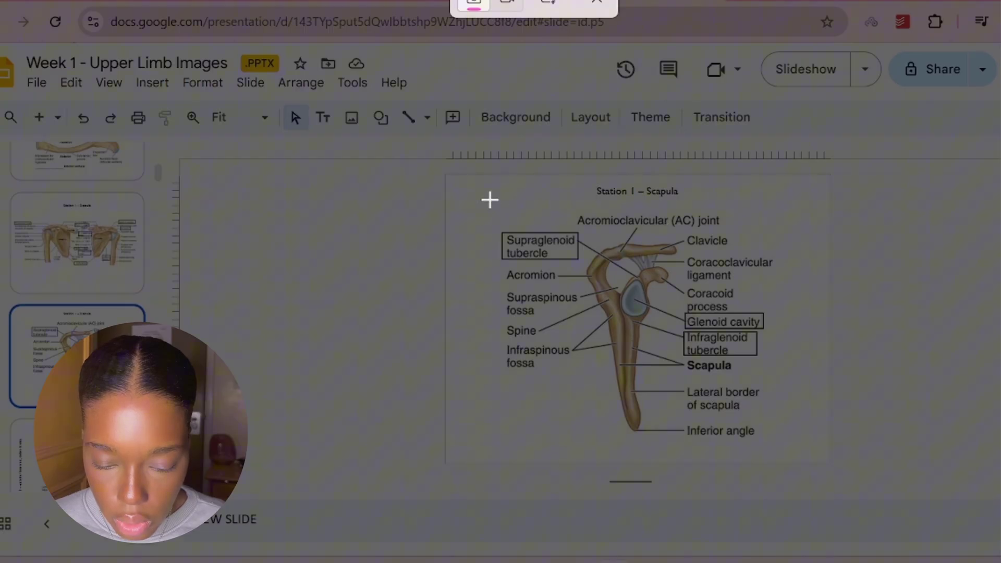
drag(490, 200, 778, 440)
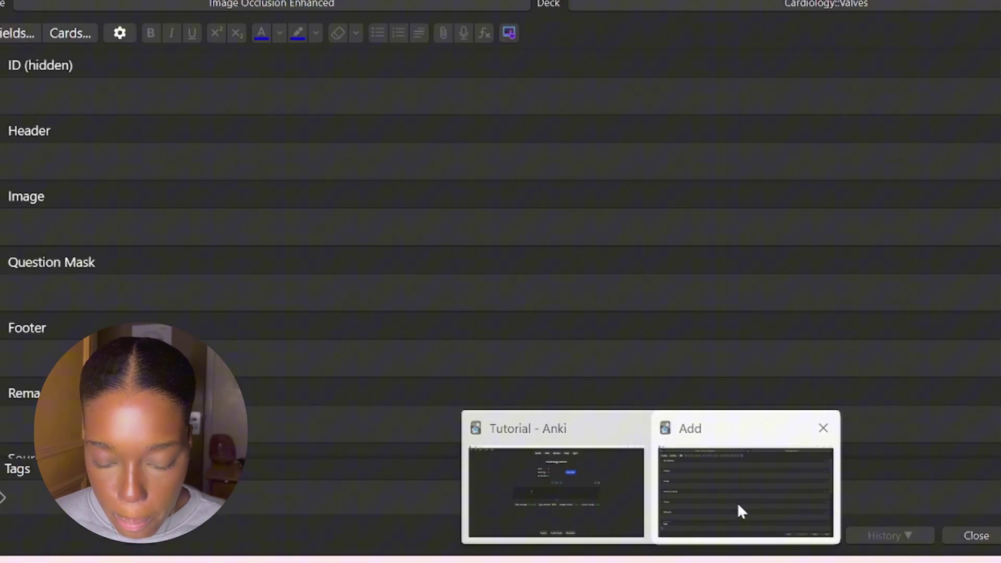
Mask the Supraglenoid tubercle, Glenoid cavity and Infraglenoid tubercle labels and create Hide All, Guess One cards.
click(737, 502)
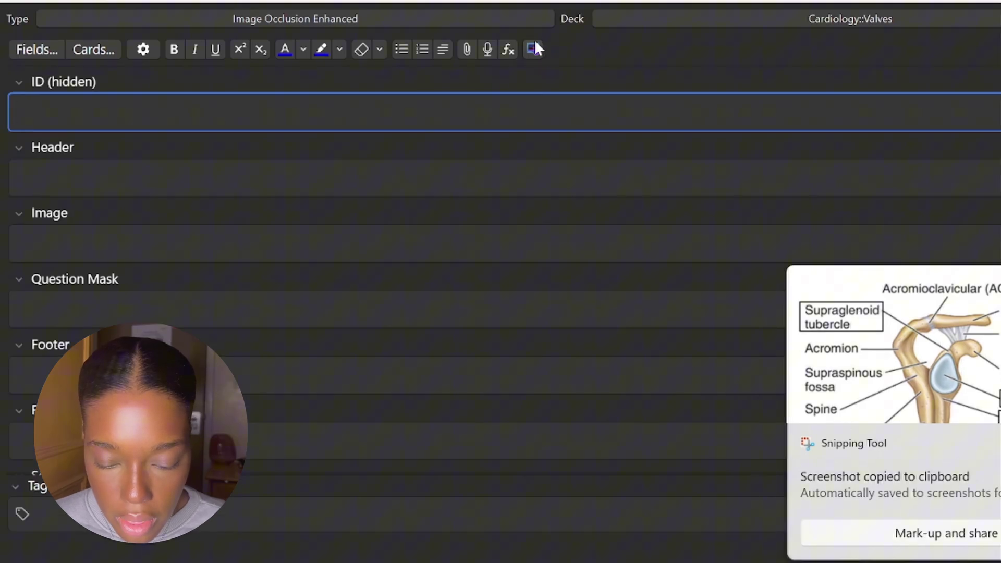
click(537, 49)
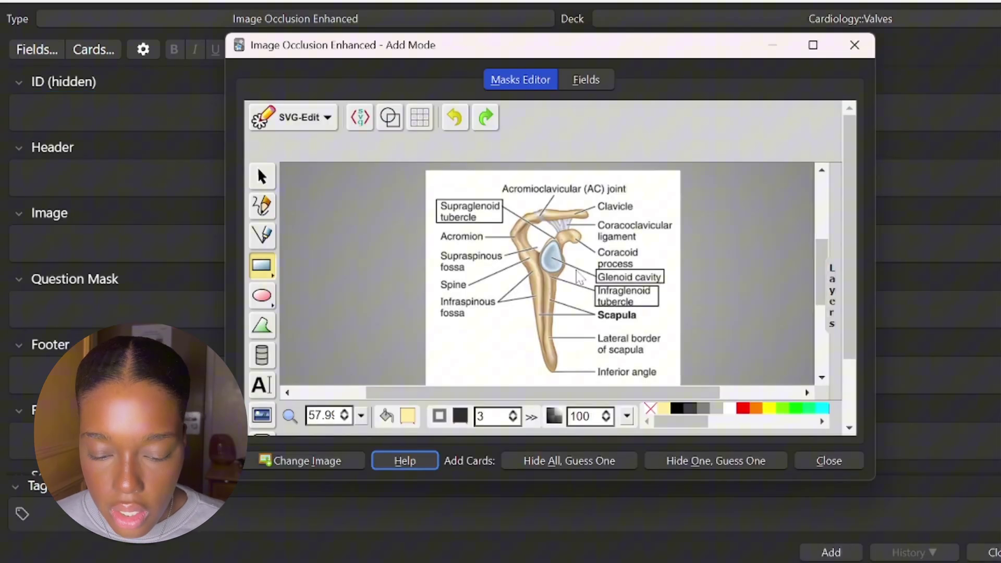
drag(436, 195, 505, 224)
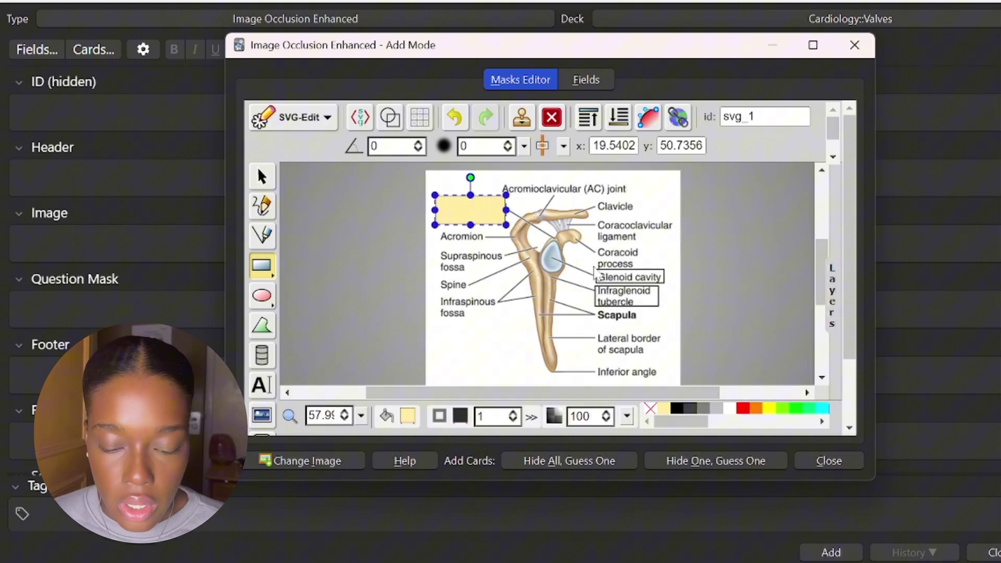
drag(594, 266, 666, 284)
drag(591, 285, 660, 309)
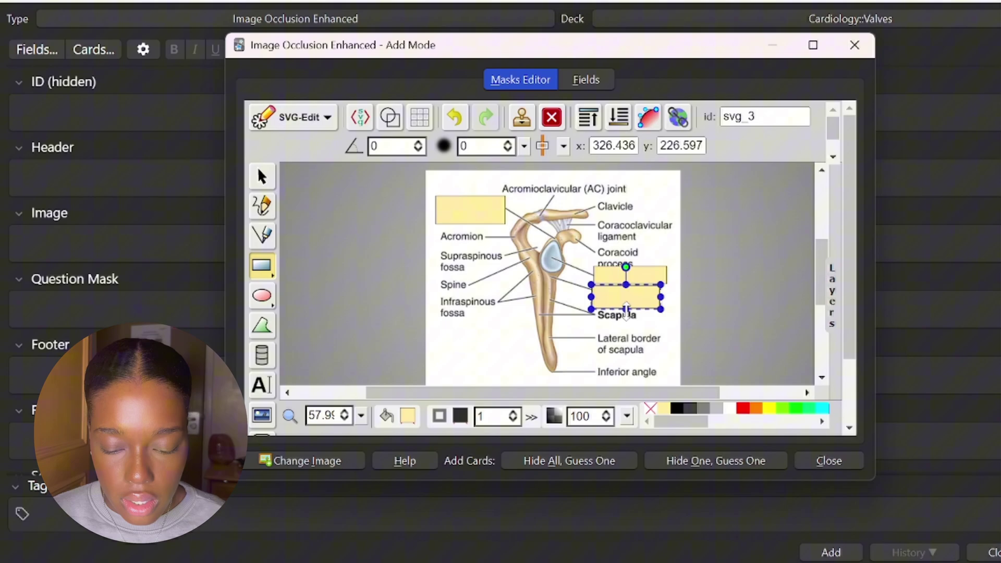
click(564, 463)
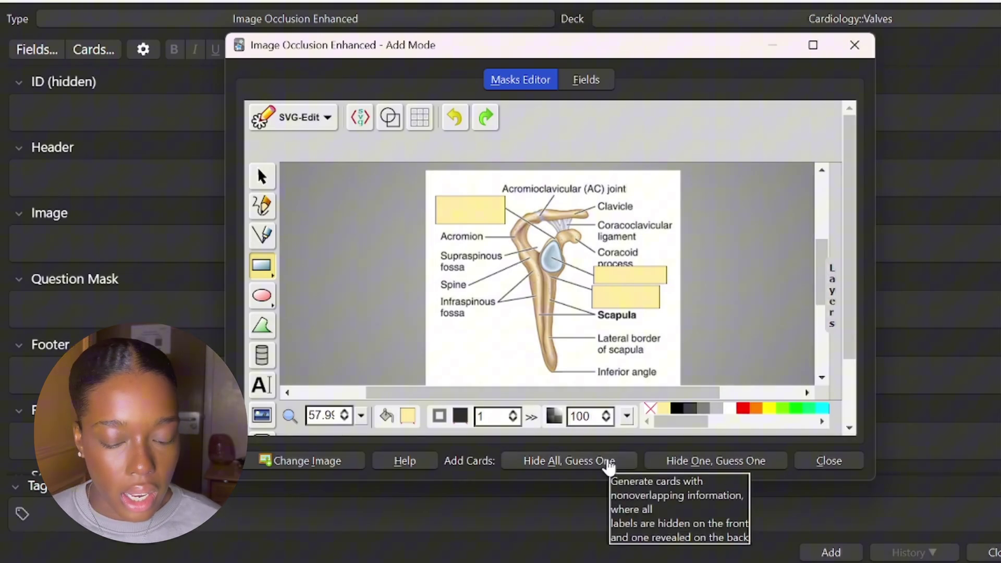
click(609, 464)
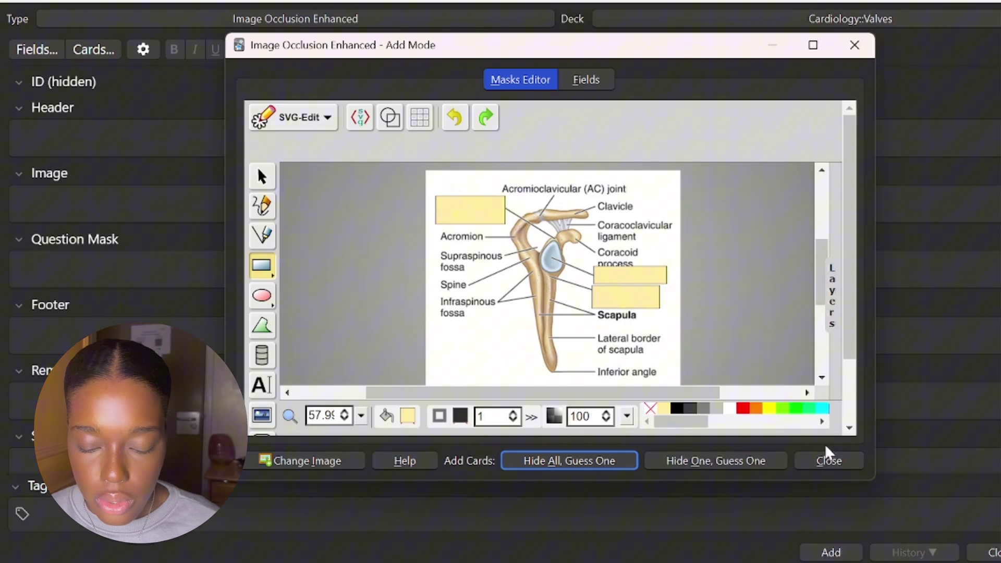
Close the occlusion editor, preview the Valves deck, and return to the deck list.
click(828, 460)
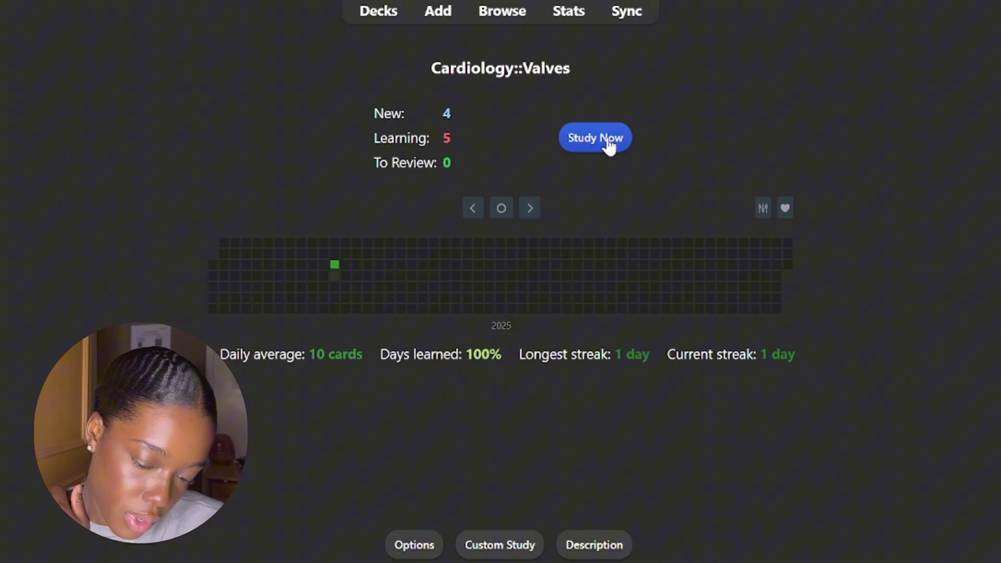
click(608, 141)
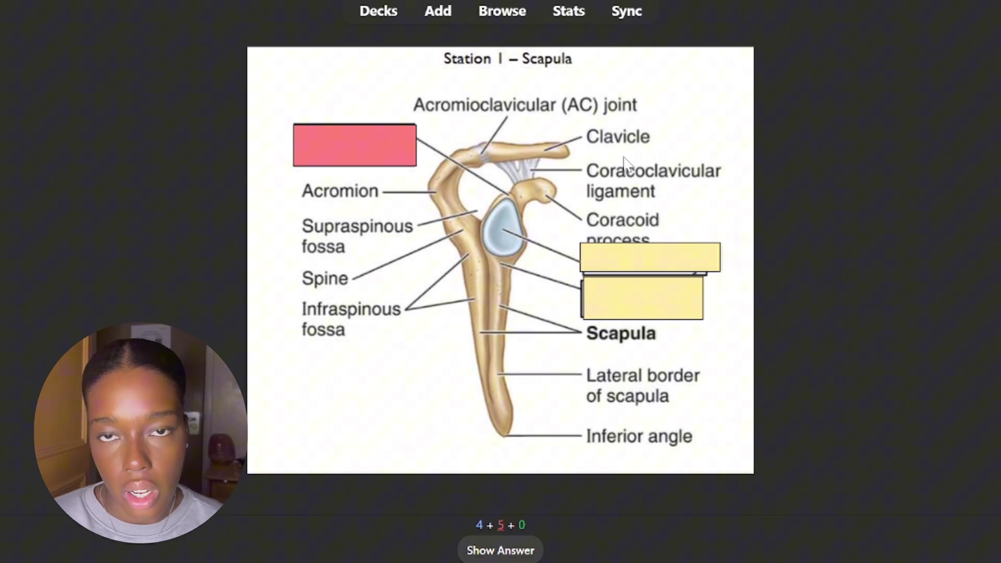
key(d)
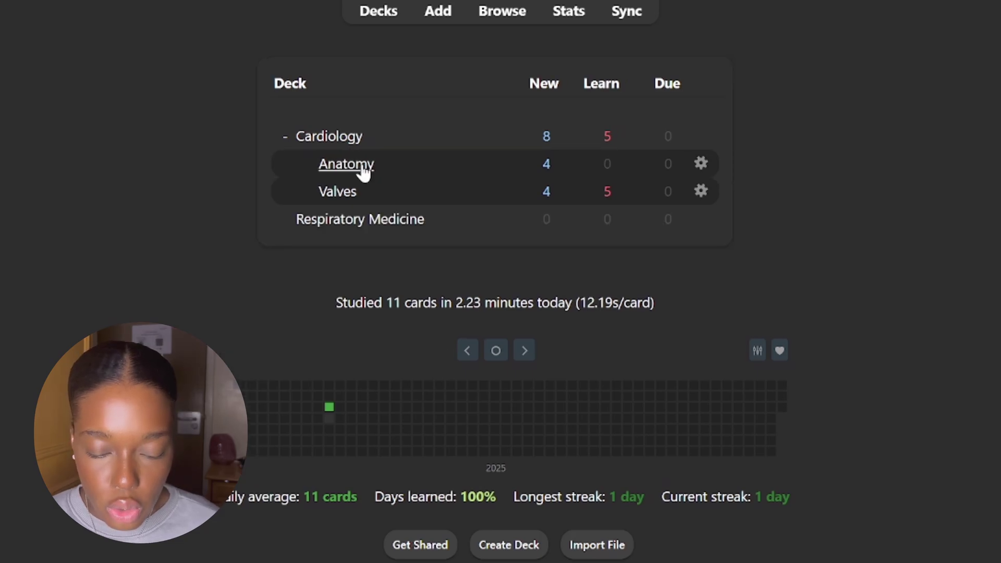
Move the Anatomy and Valves subdecks into Respiratory Medicine and review the deck list.
drag(363, 172, 350, 224)
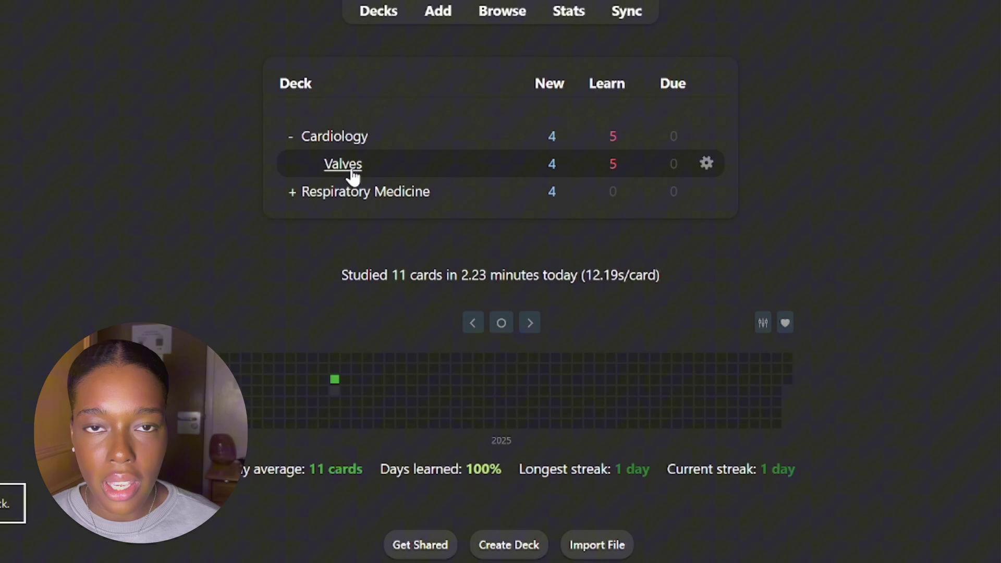
drag(352, 176, 390, 197)
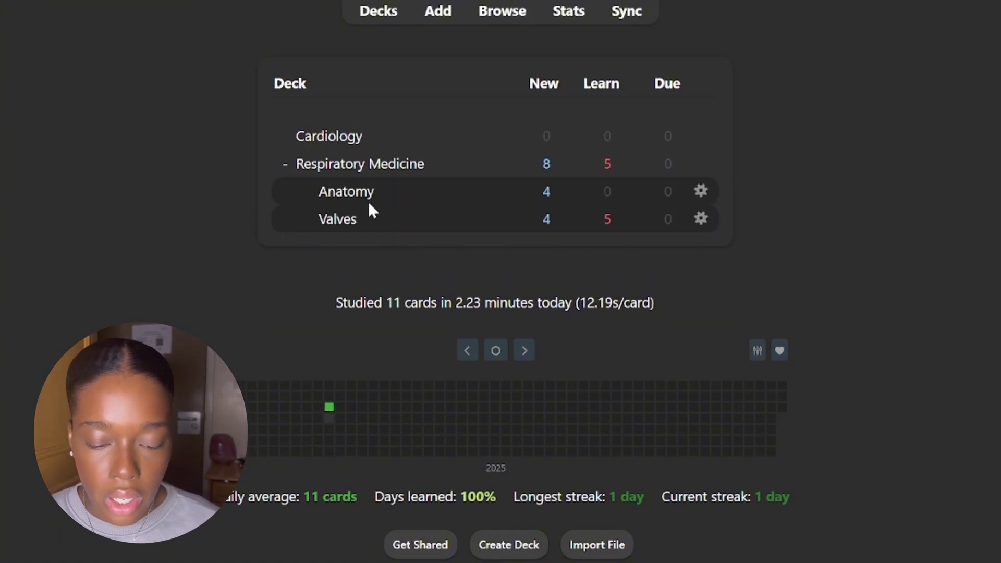
click(333, 166)
click(367, 10)
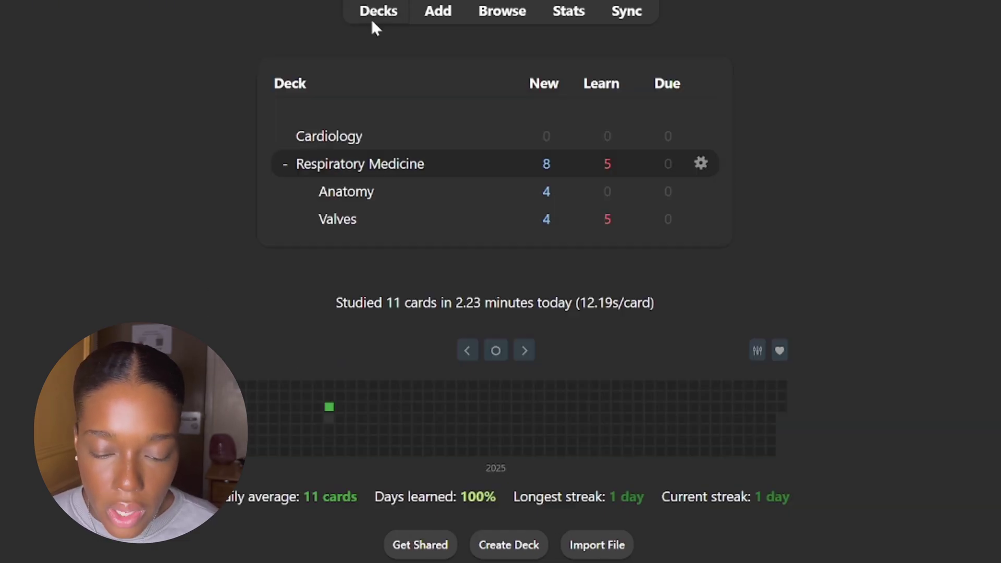
mouse_move(519, 417)
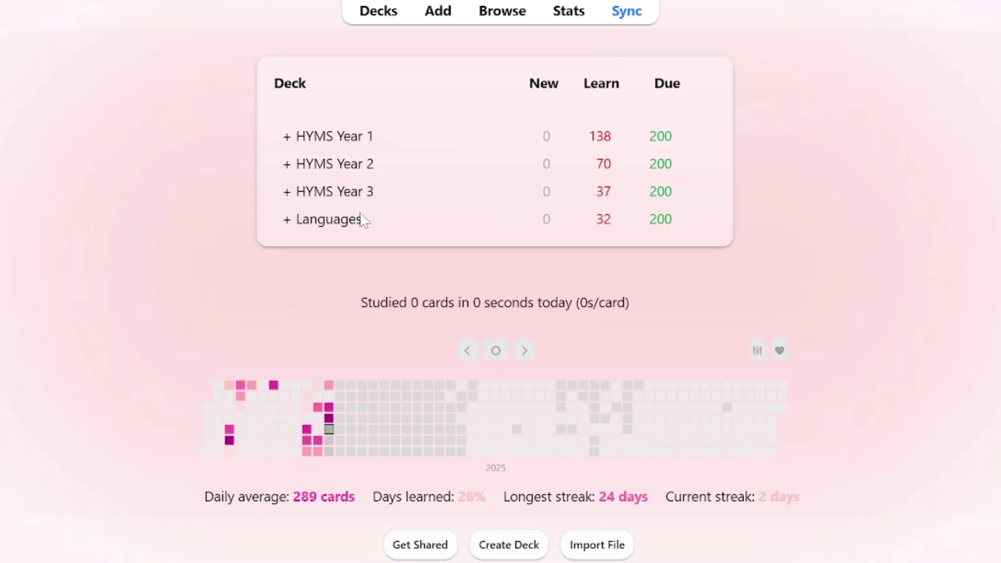
Expand HYMS Year 3, select its Respiratory subdeck and bring up Custom Study.
click(286, 193)
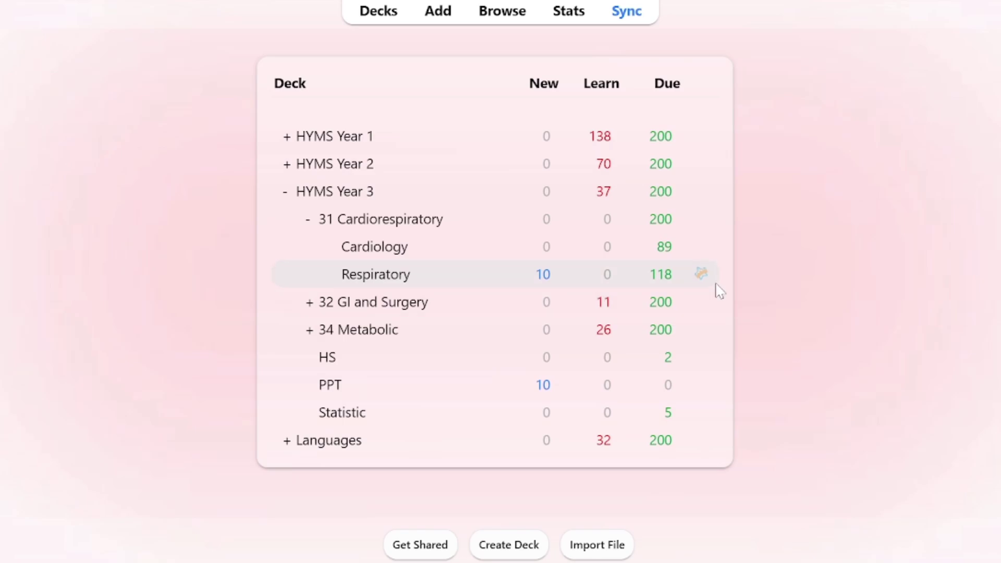
click(656, 274)
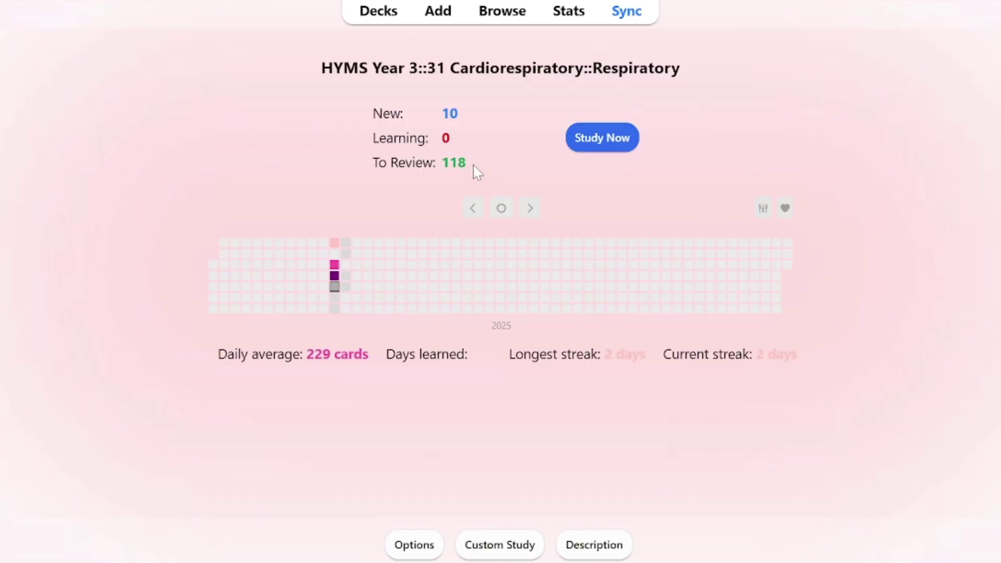
click(504, 547)
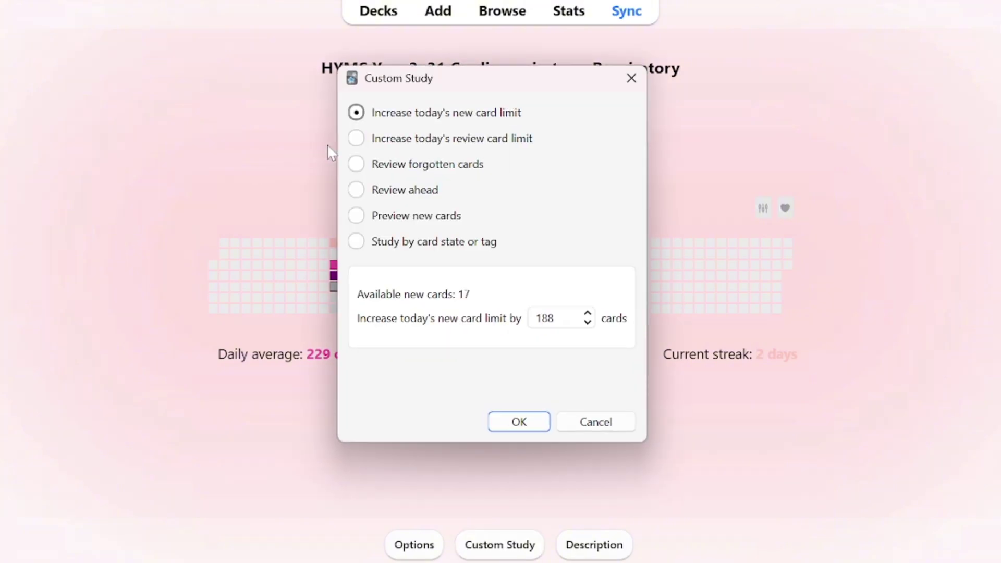
Create a custom session of due cards only by card state, selecting up to 1000 cards.
click(431, 252)
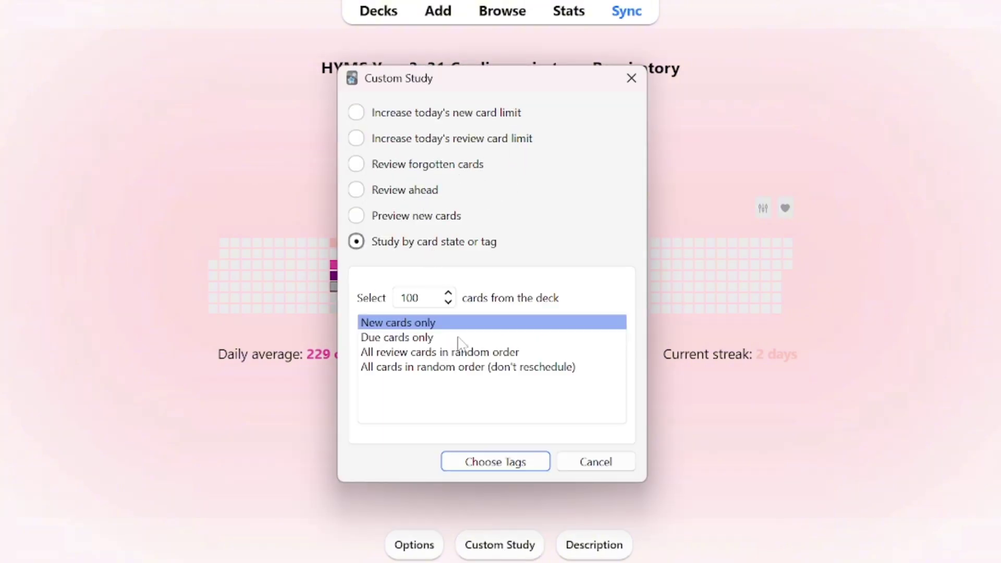
click(495, 341)
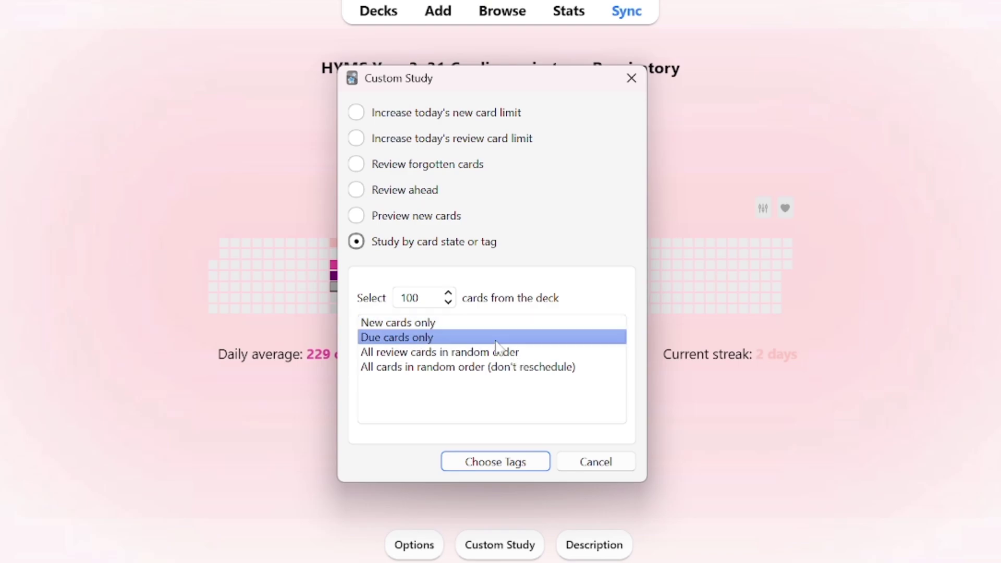
key(shift+Tab)
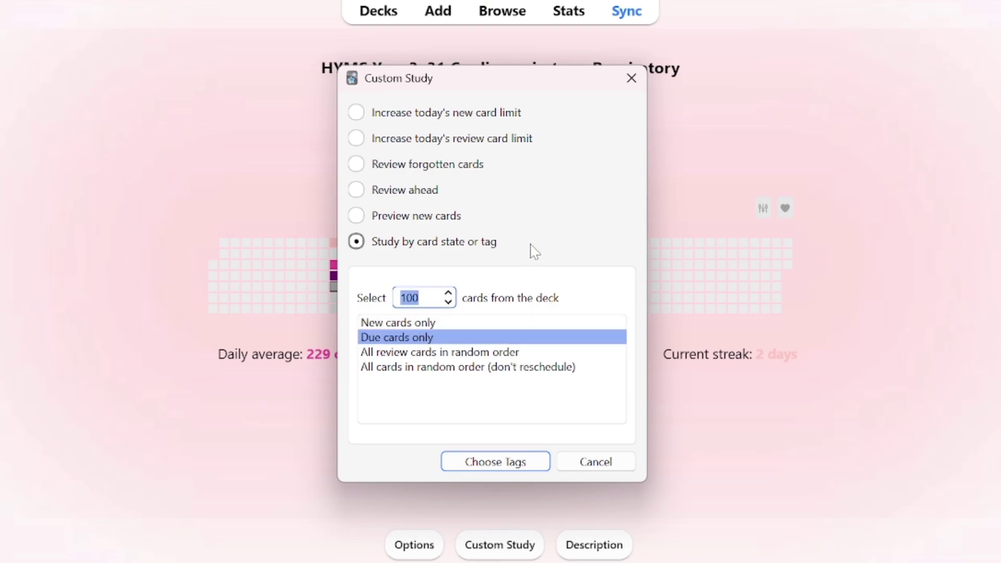
text(1000)
click(512, 466)
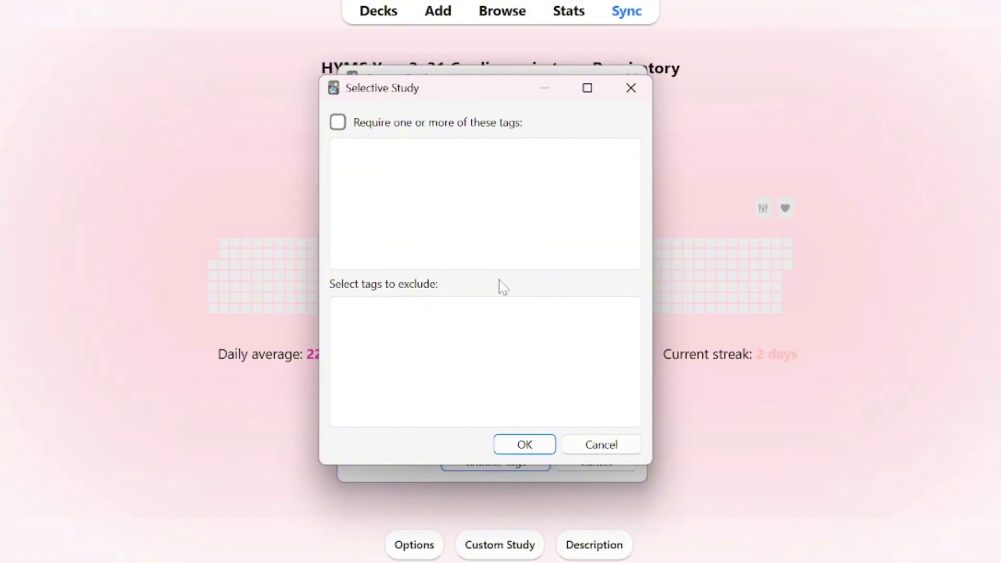
click(523, 444)
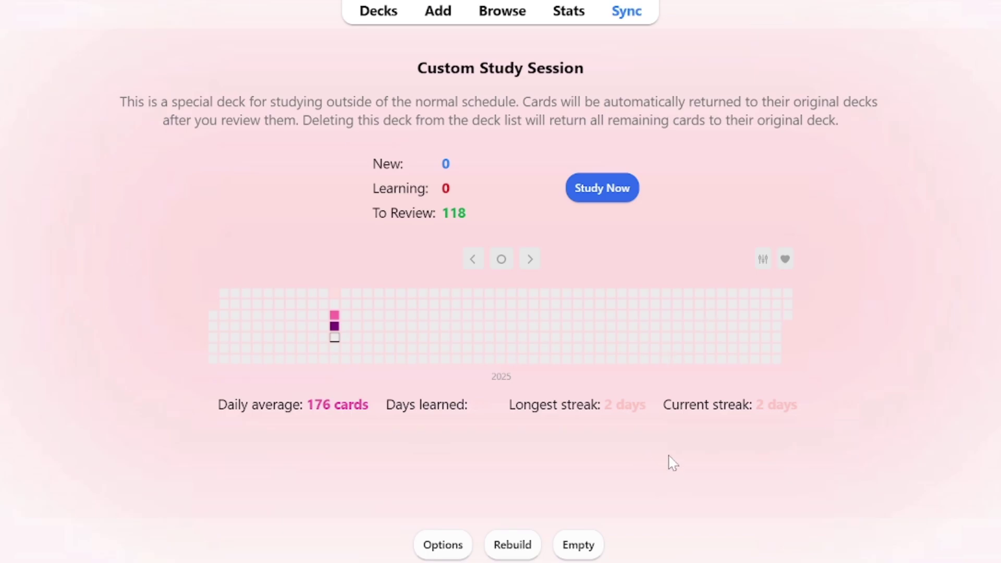
Change the filtered deck's card selection order to Order added and rebuild it.
click(426, 542)
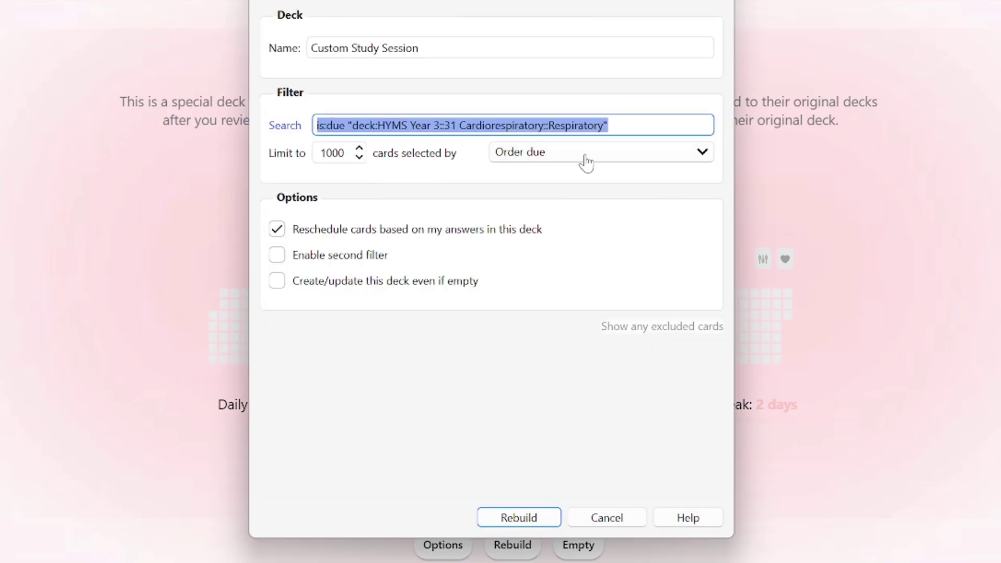
click(586, 162)
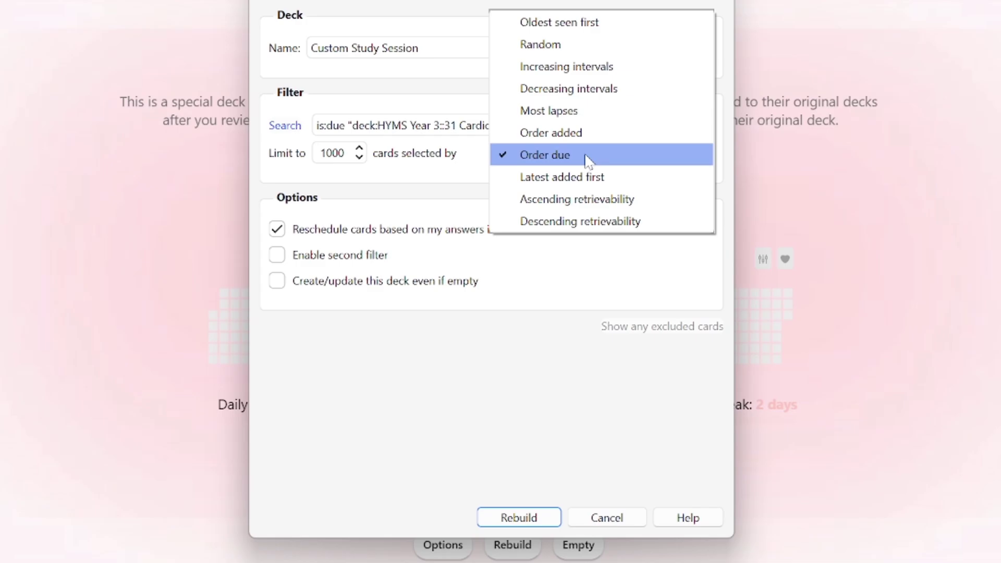
click(599, 136)
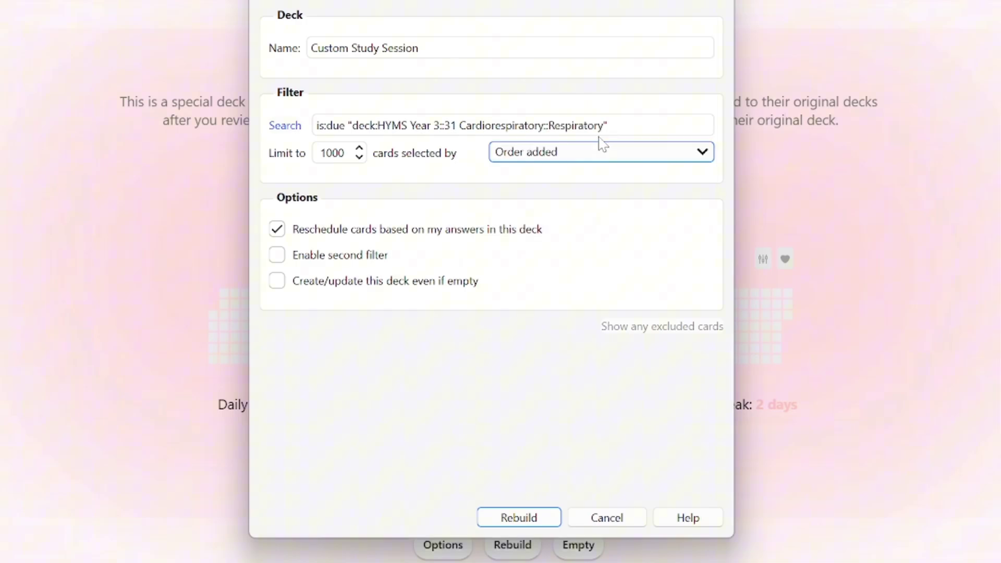
click(514, 518)
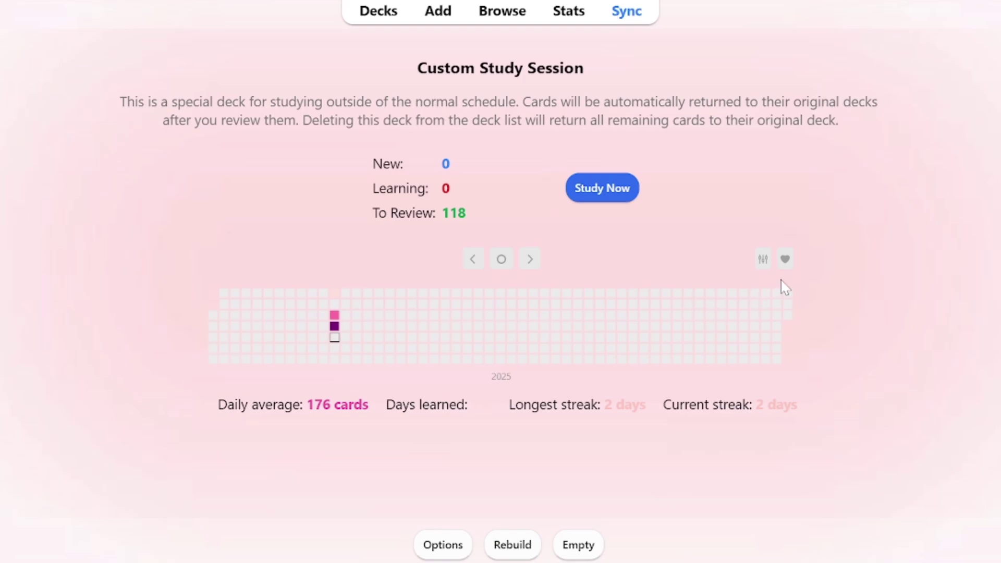
Delete the Custom Study Session deck from the deck list.
click(378, 15)
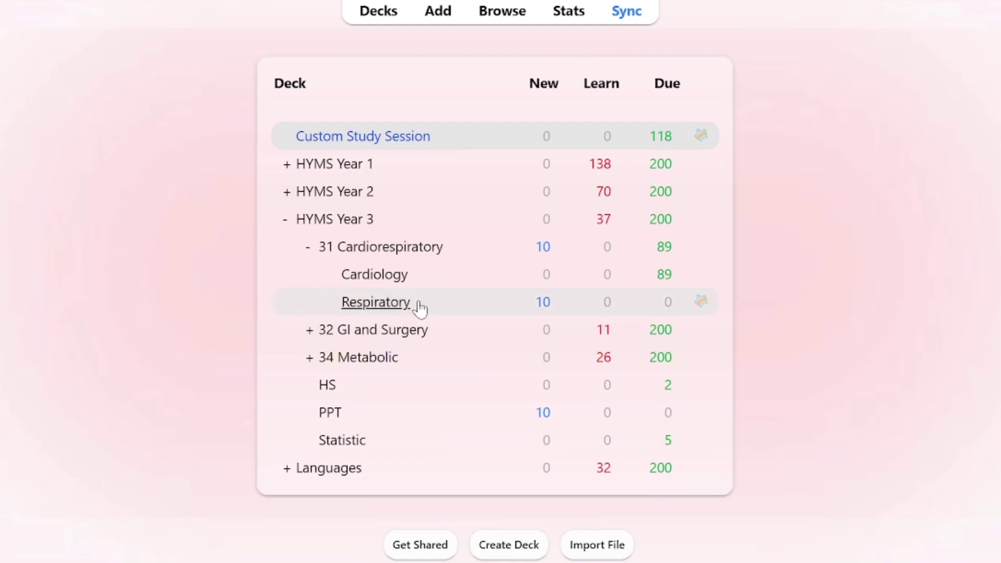
click(698, 139)
click(732, 223)
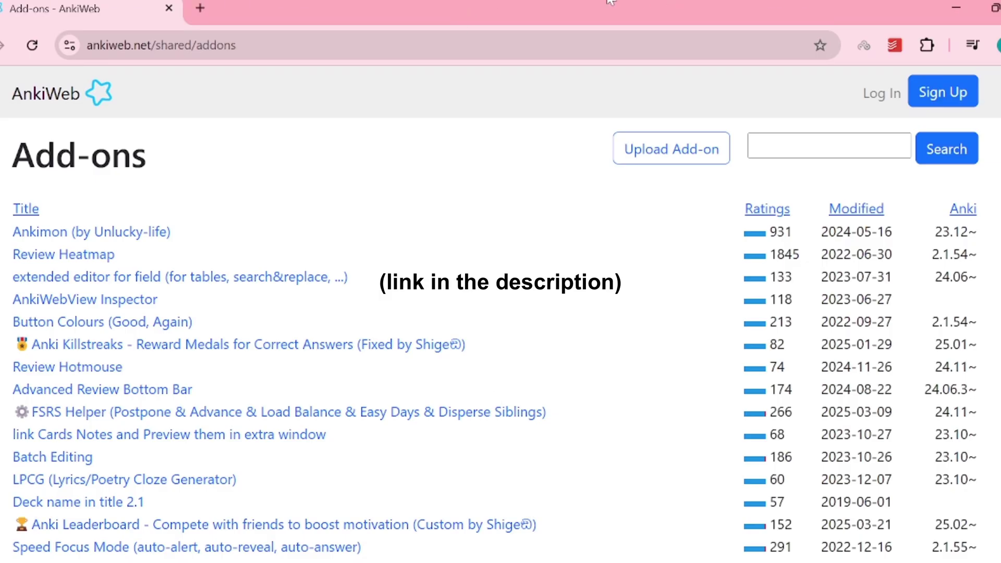
scroll(443, 183, down, 15)
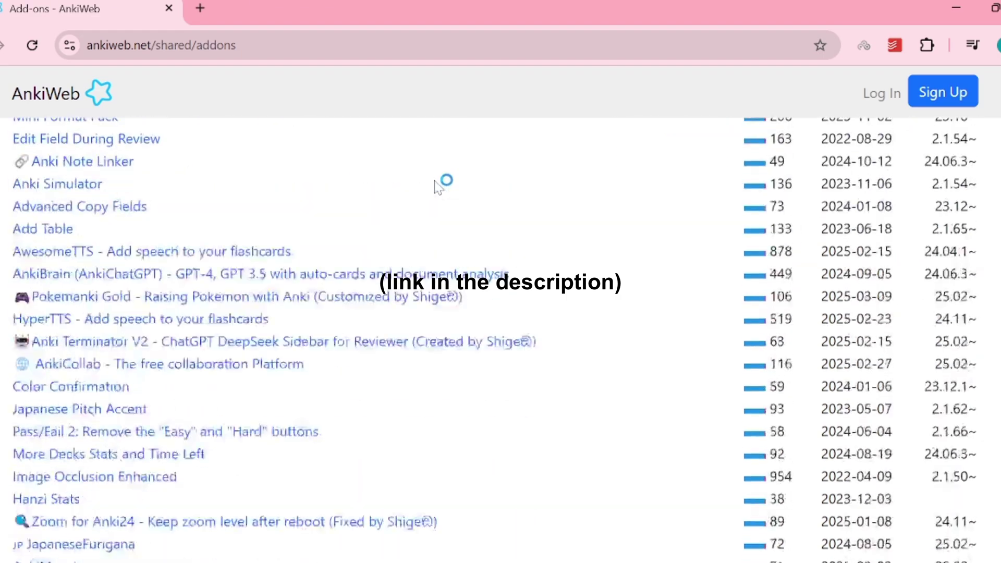
scroll(565, 190, down, 20)
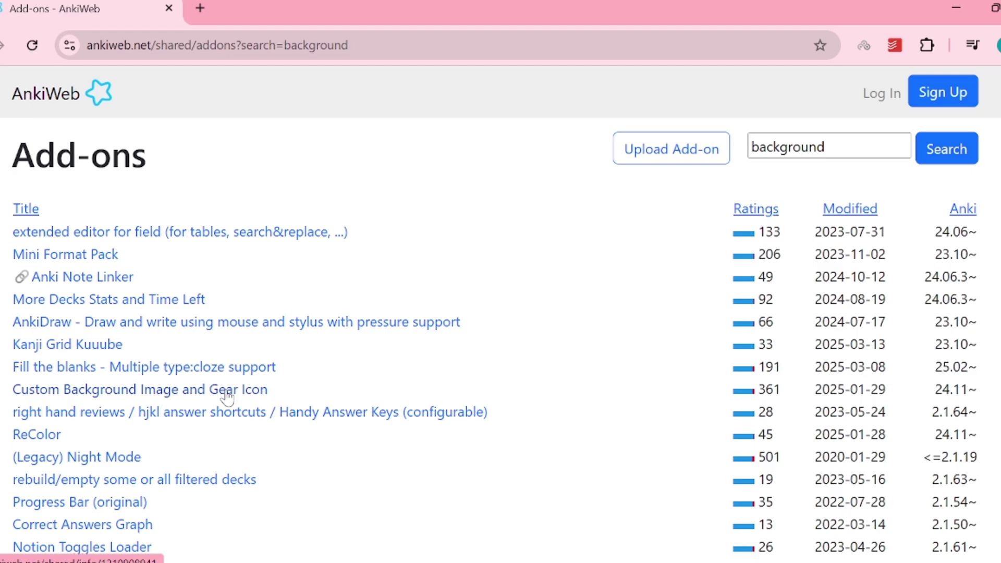
click(227, 392)
scroll(386, 268, down, 10)
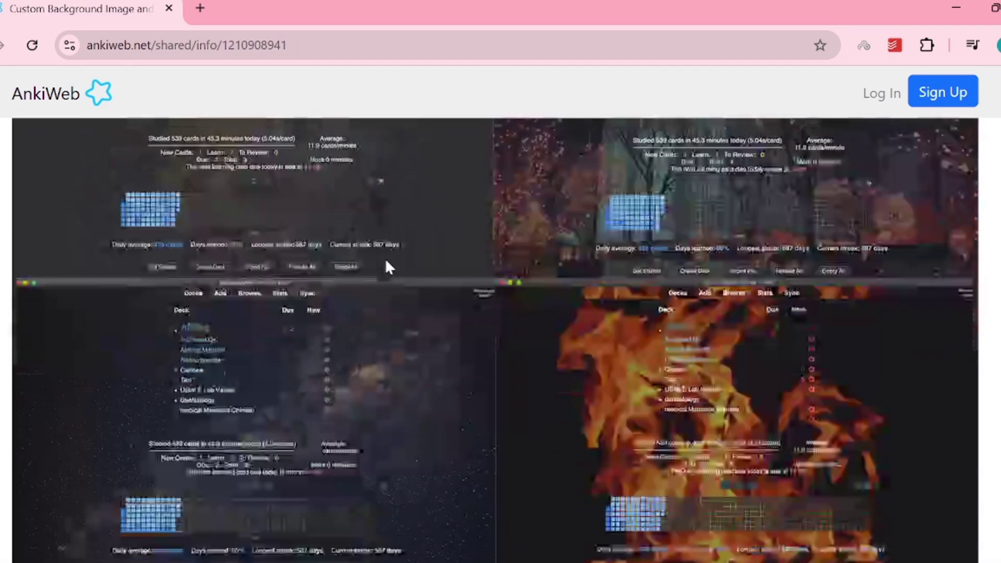
scroll(386, 268, down, 15)
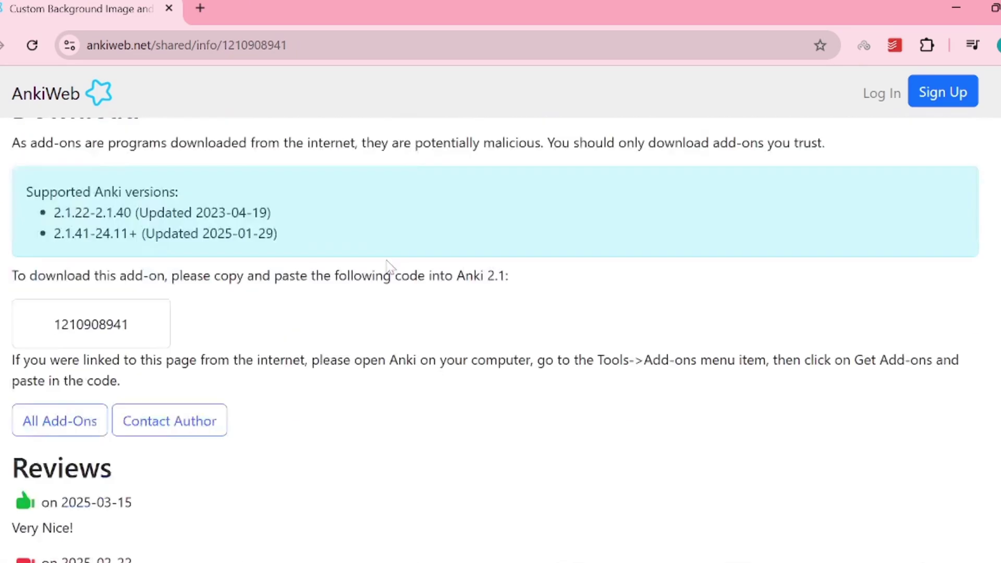
drag(147, 331, 48, 325)
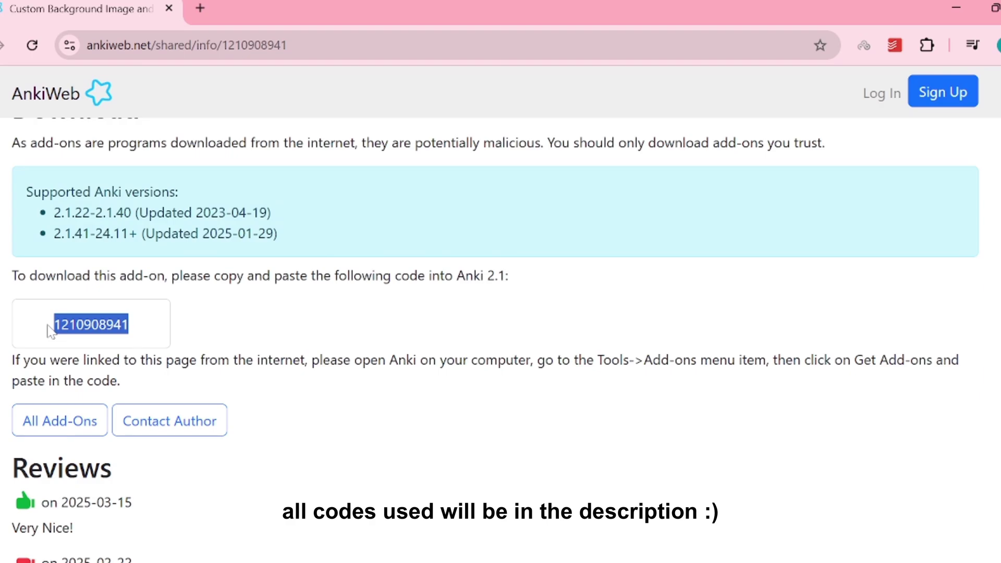
click(505, 335)
scroll(569, 348, up, 6)
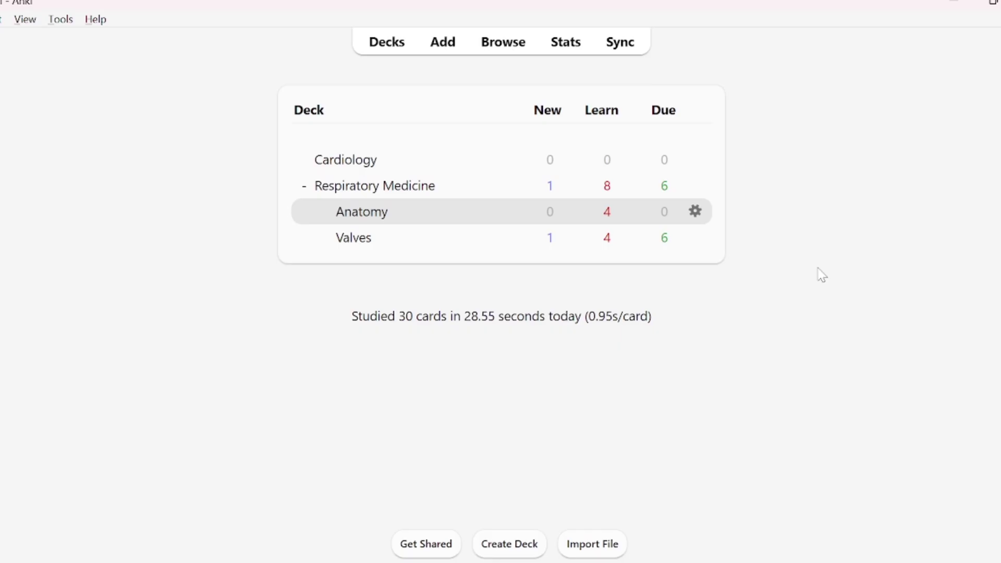
Attempt an add-on install by code, clear the wrongly pasted text and close the windows.
click(60, 20)
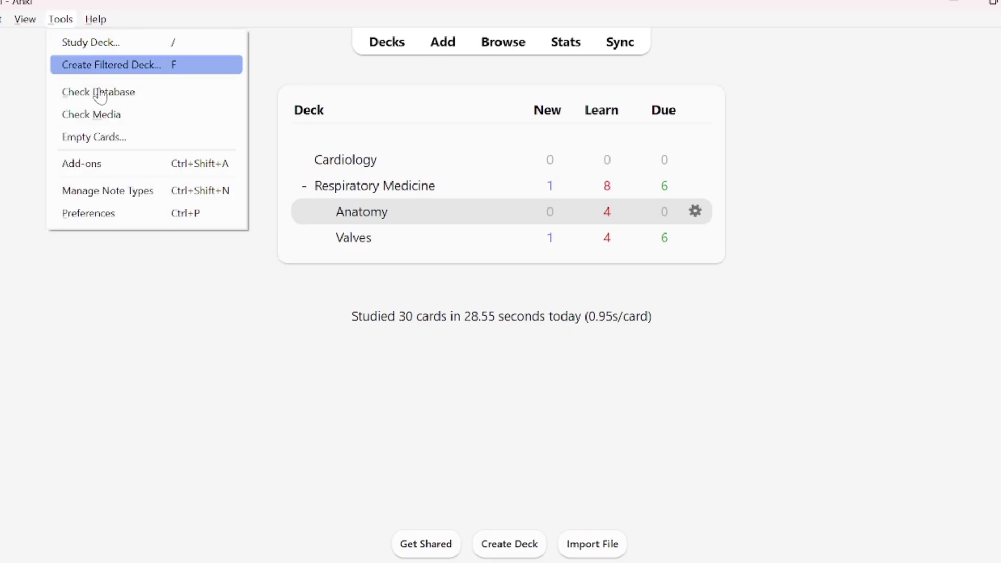
click(134, 164)
click(730, 41)
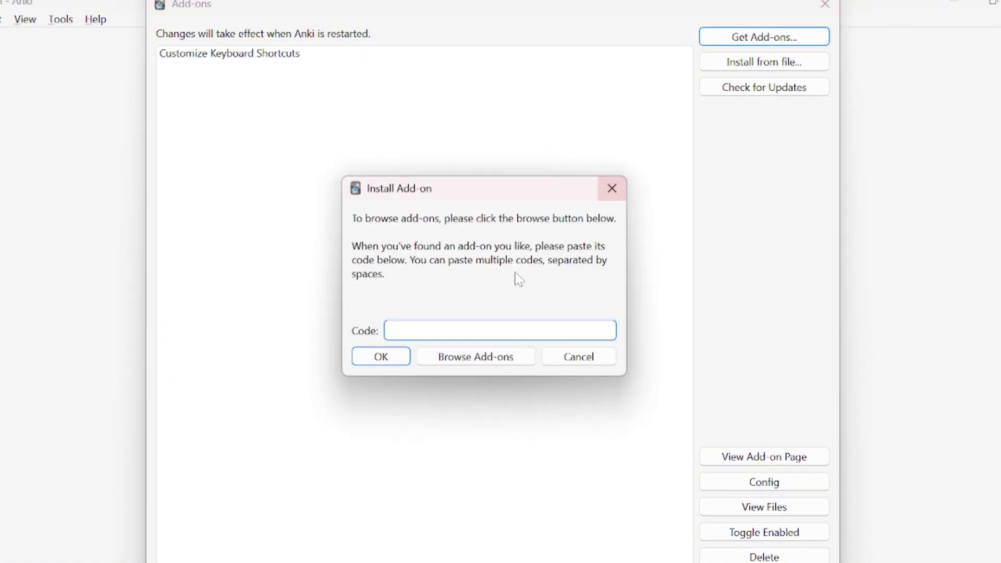
text(bi-basal)
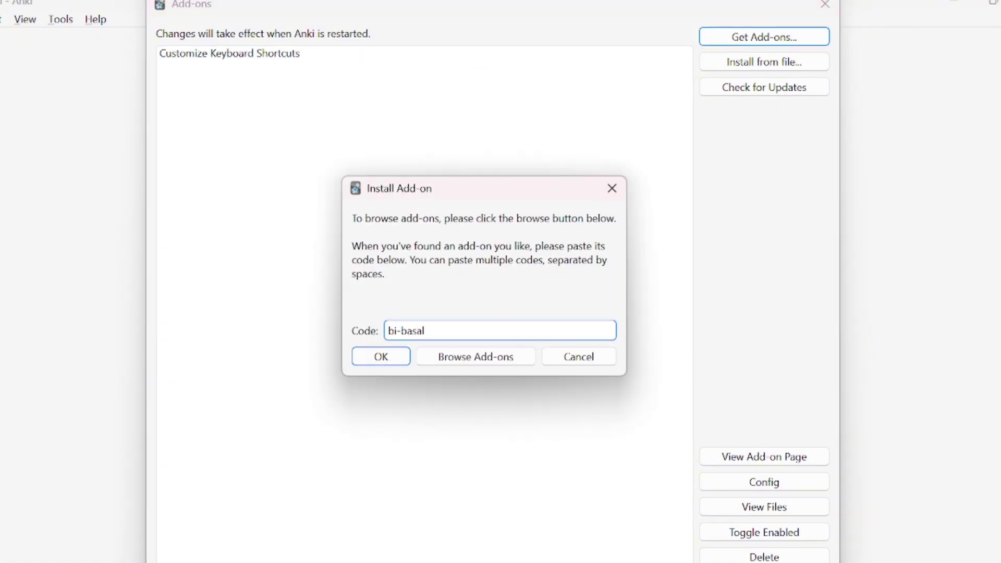
key(ctrl+shift+Left)
key(ctrl+shift+Left)
key(BackSpace)
click(612, 188)
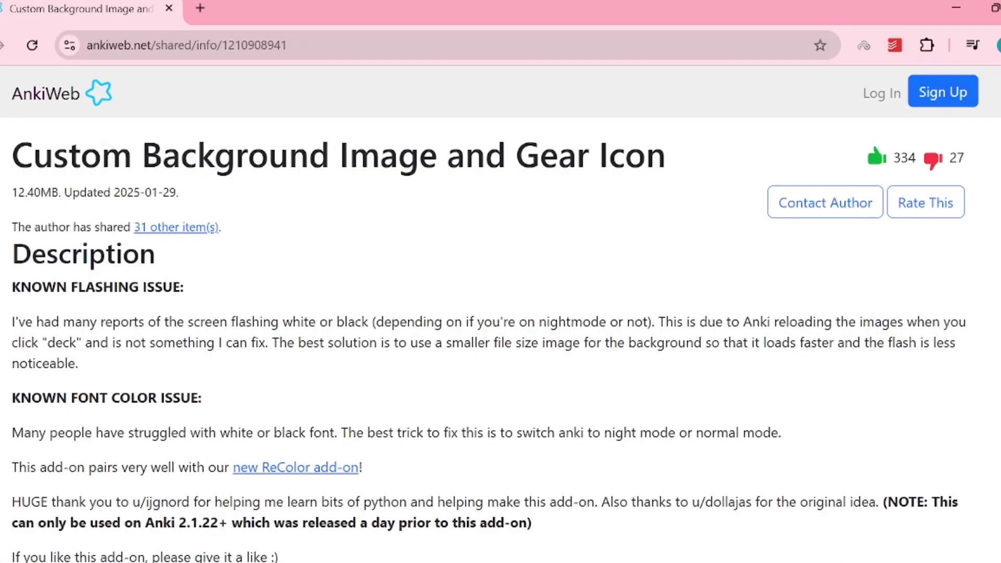
scroll(428, 420, down, 15)
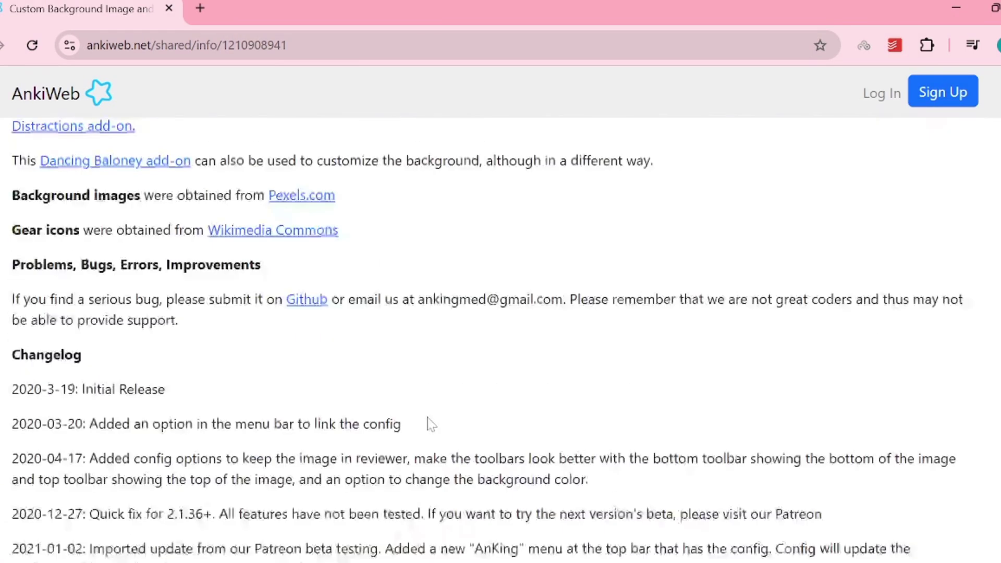
scroll(428, 424, down, 10)
double_click(91, 324)
key(ctrl+c)
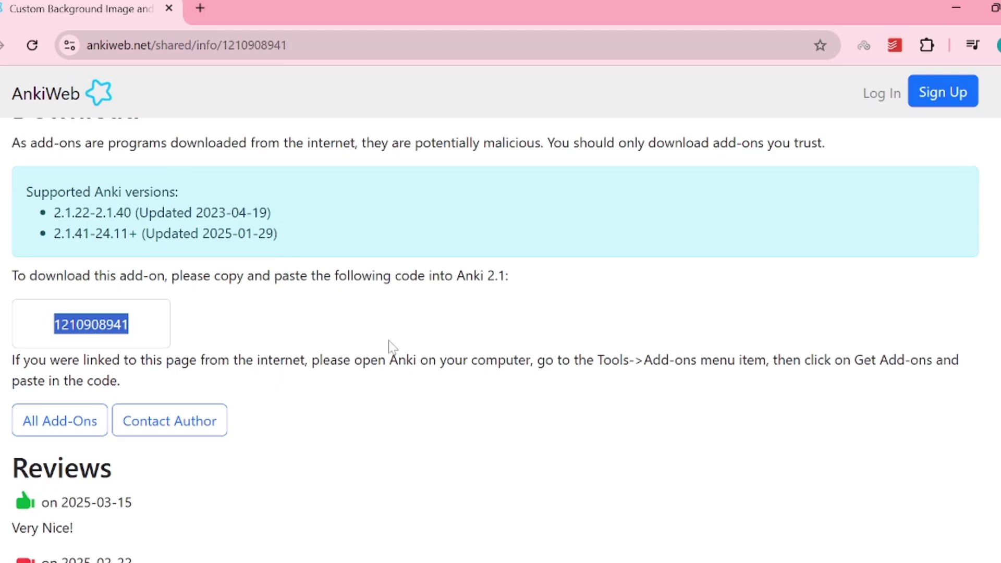
key(alt+Tab)
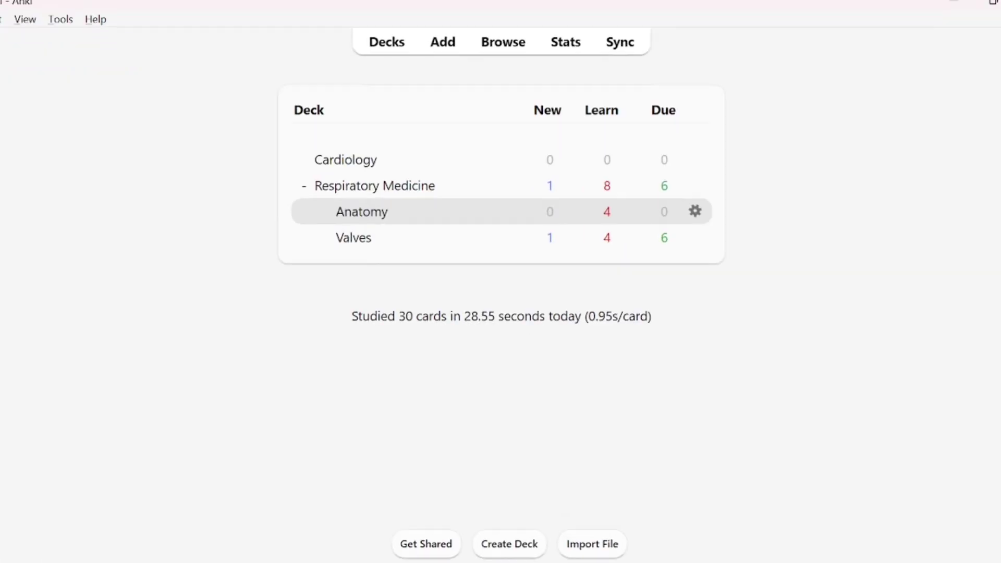
click(60, 19)
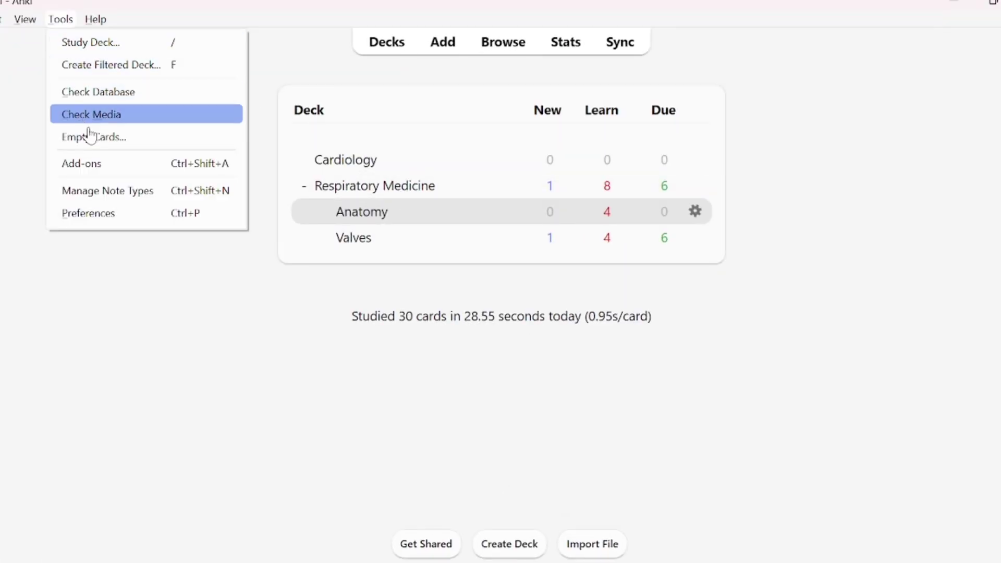
click(93, 161)
click(793, 38)
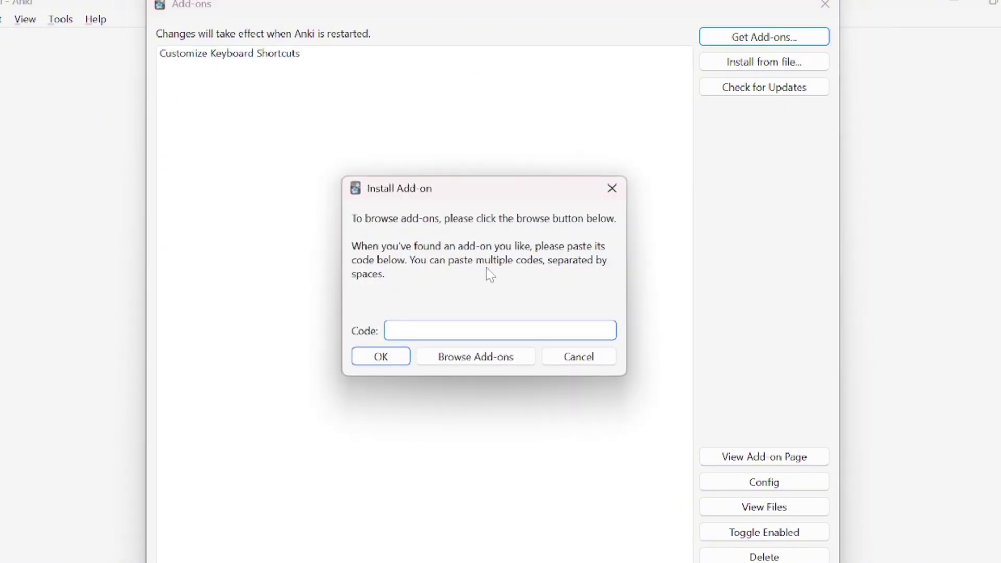
key(ctrl+v)
click(385, 359)
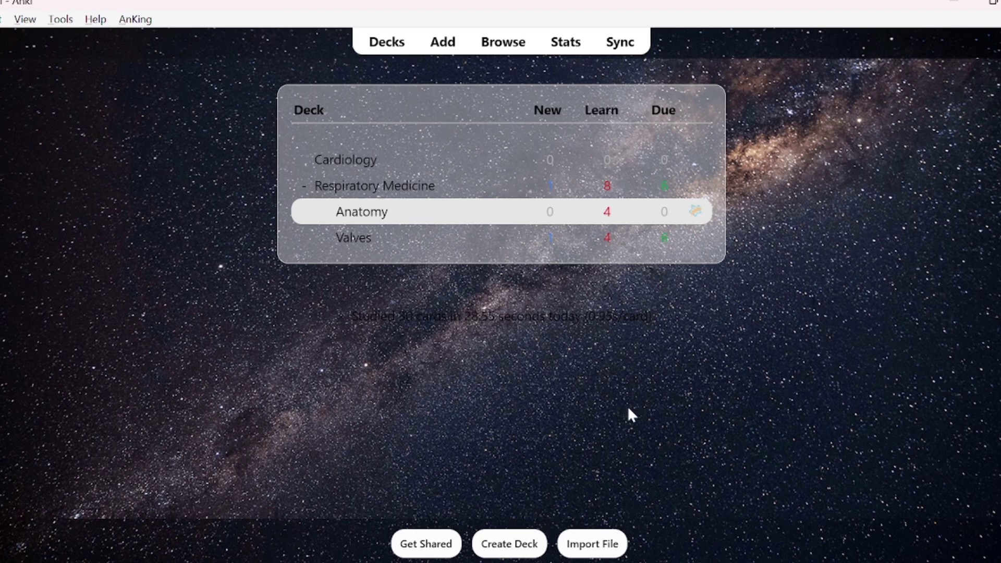
Open the AnKing Custom Background and Gear Icon settings and its image folders.
click(136, 20)
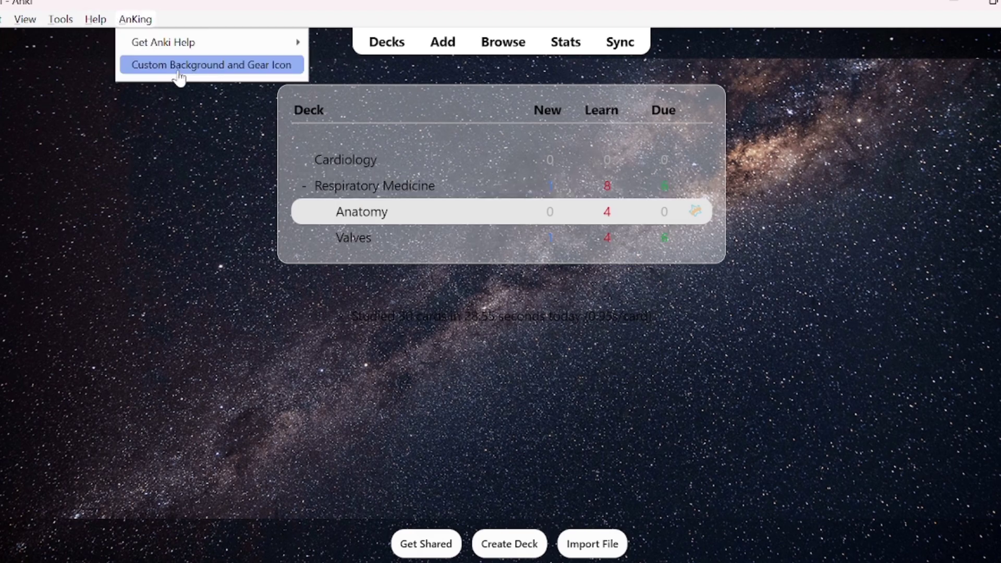
click(205, 66)
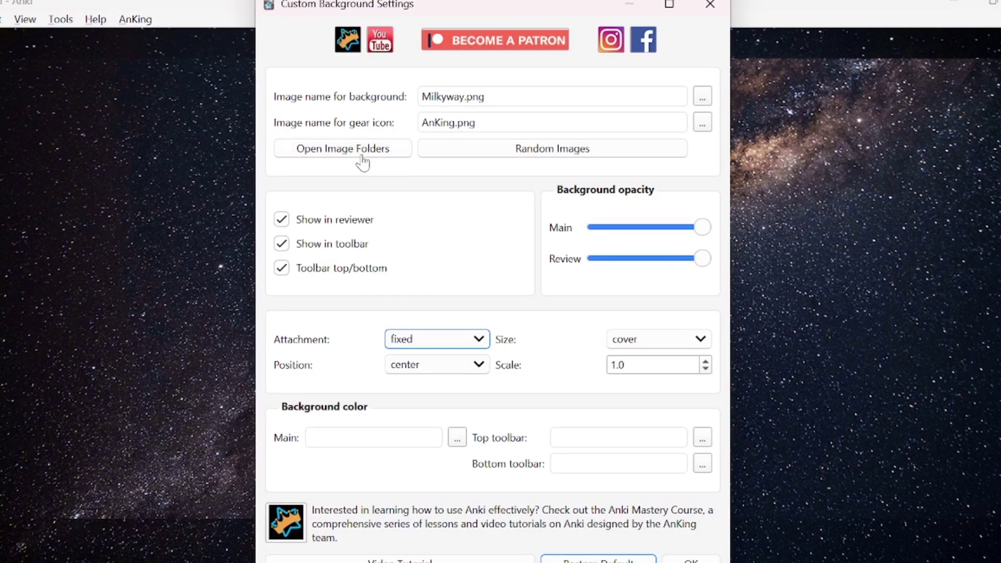
click(319, 151)
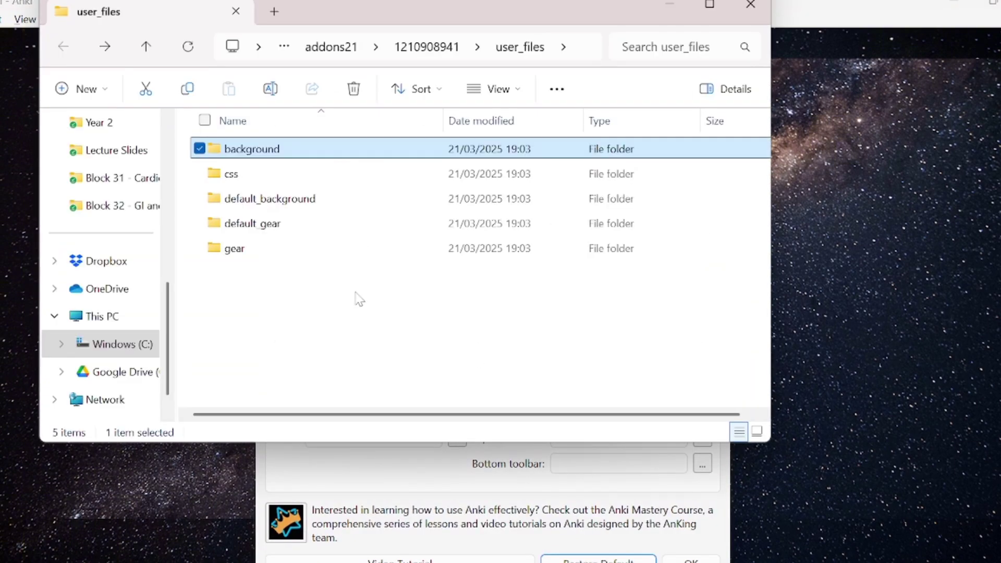
Move the pink Untitled design image into the add-on's background folder.
double_click(330, 153)
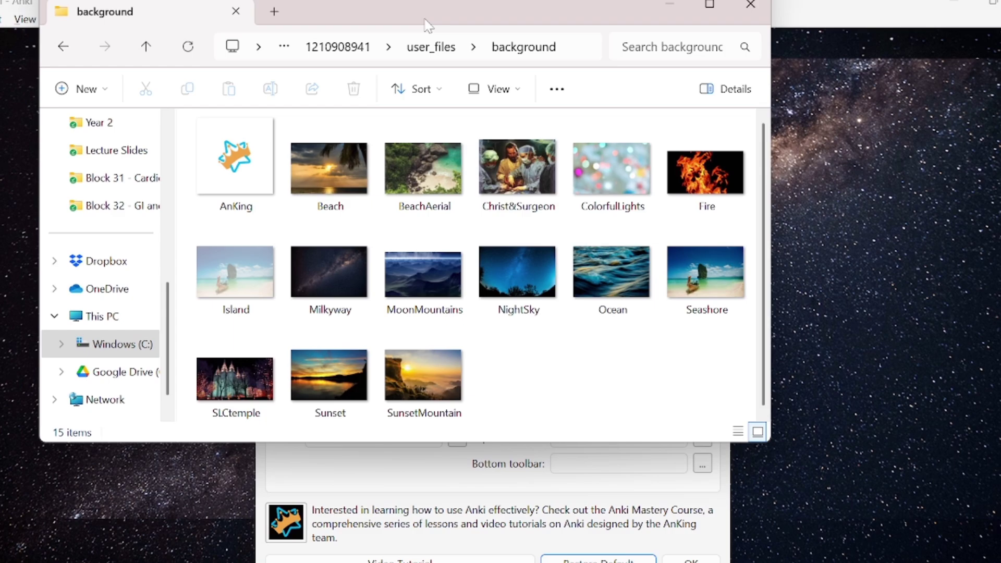
drag(425, 21, 481, 102)
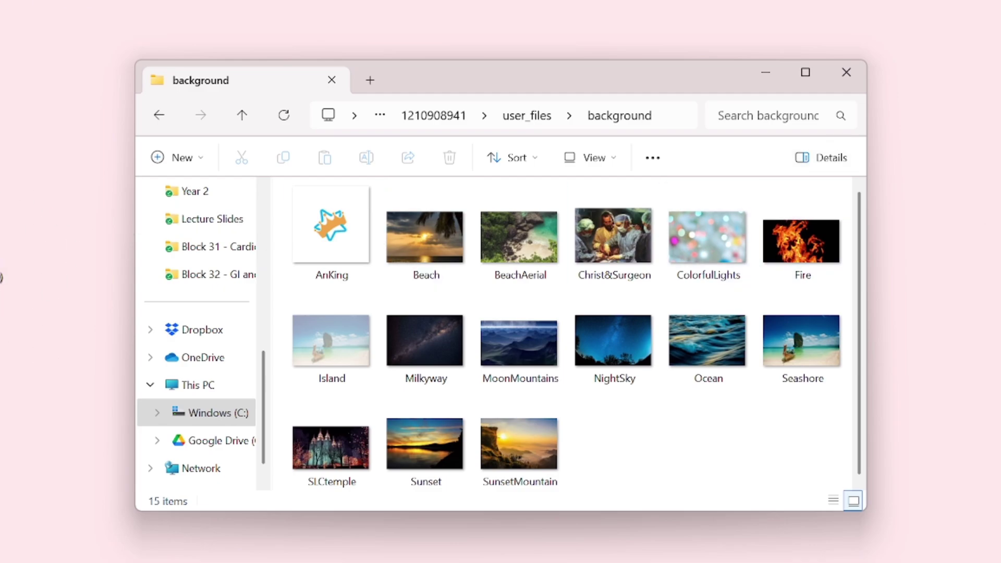
drag(1, 277, 649, 457)
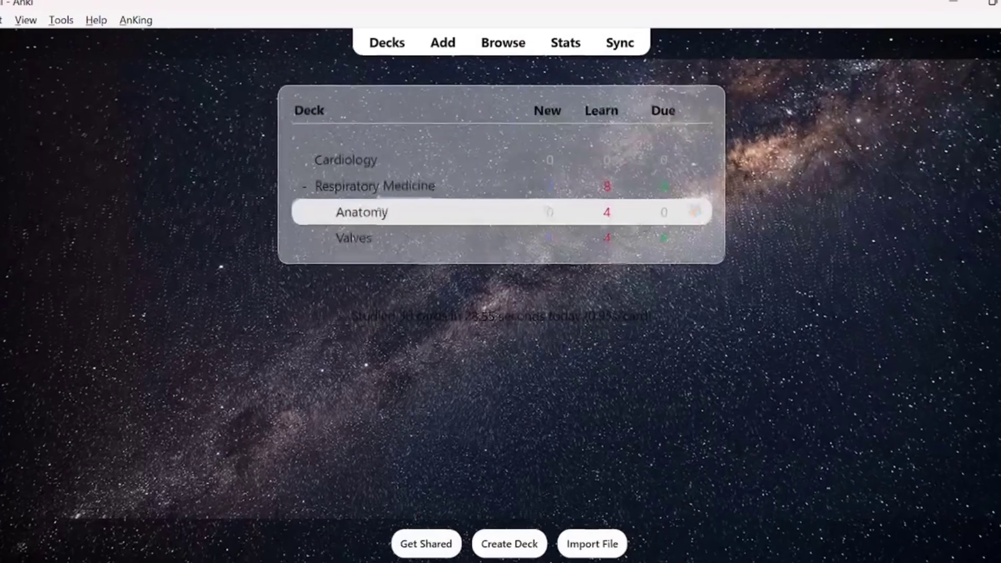
Pick Untitled design (1) as background and Flower as gear icon in Custom Background settings, then apply.
click(137, 19)
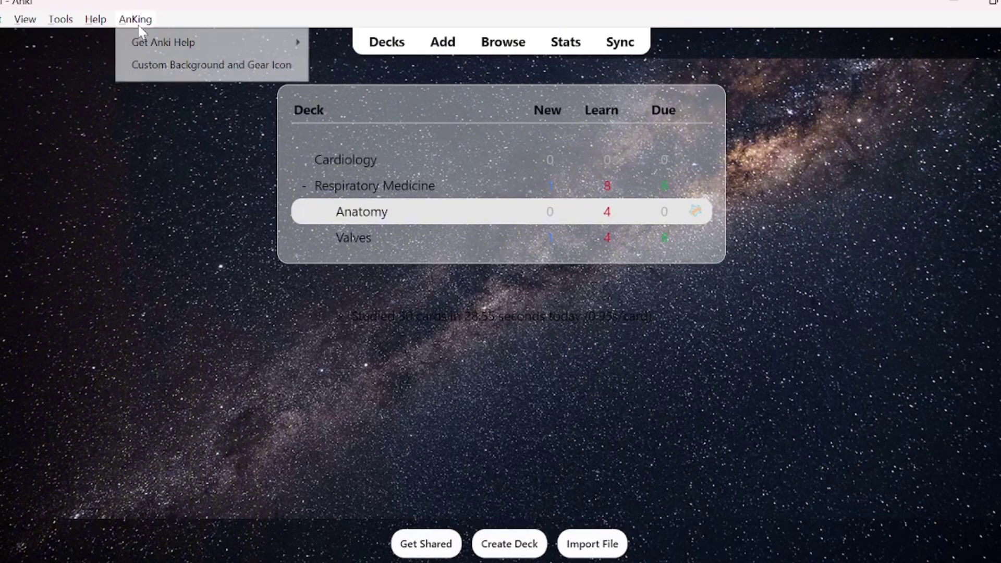
click(198, 64)
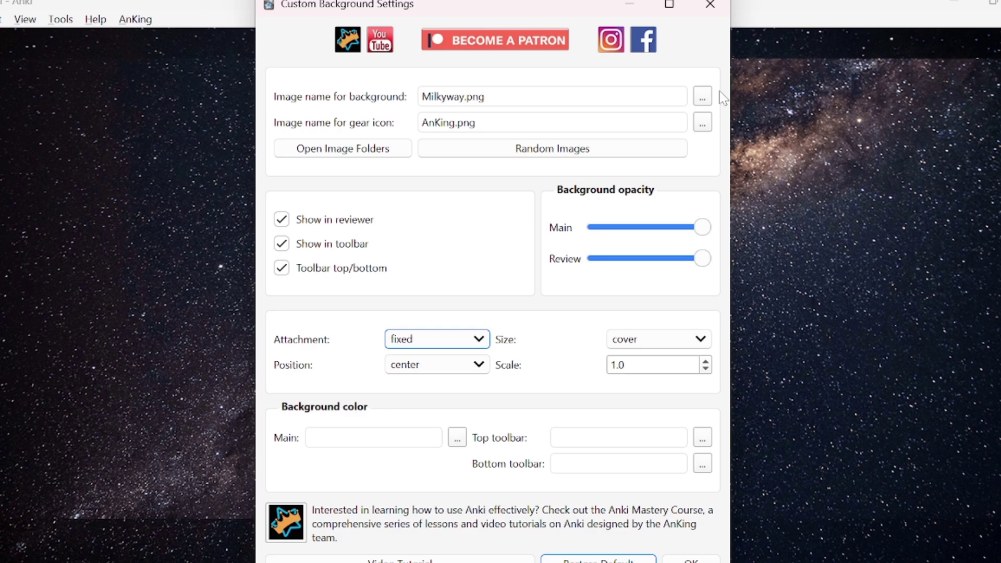
click(702, 97)
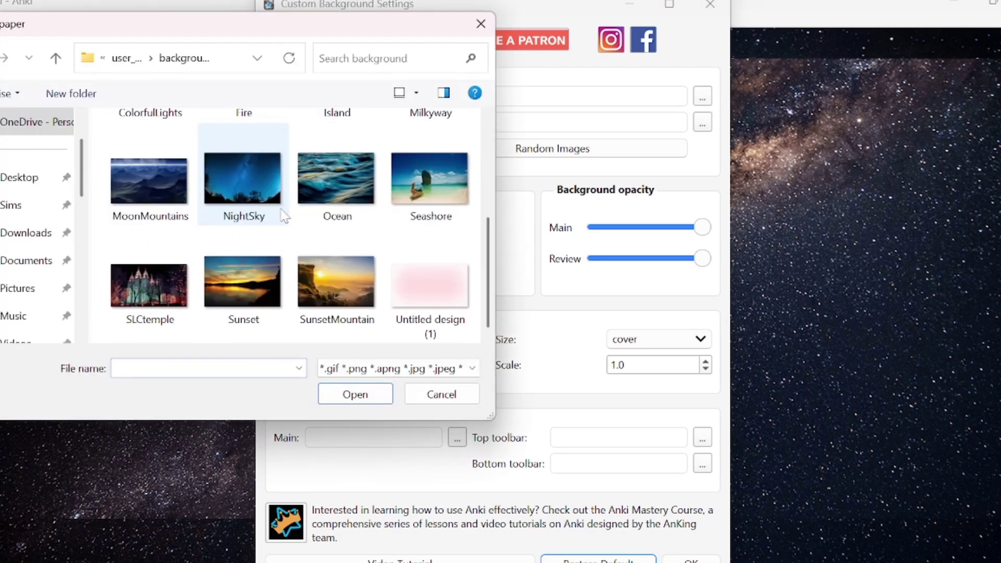
double_click(446, 283)
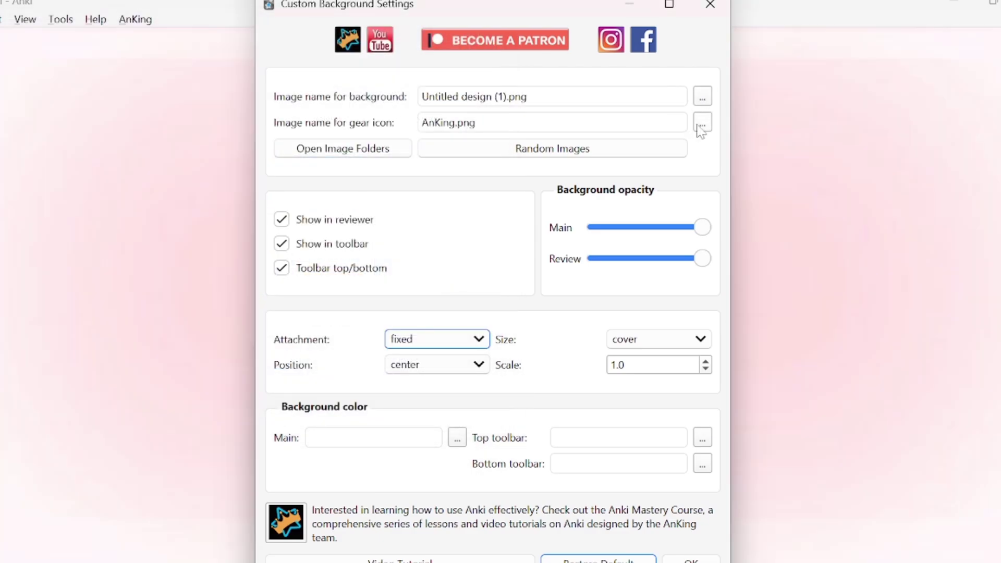
click(701, 124)
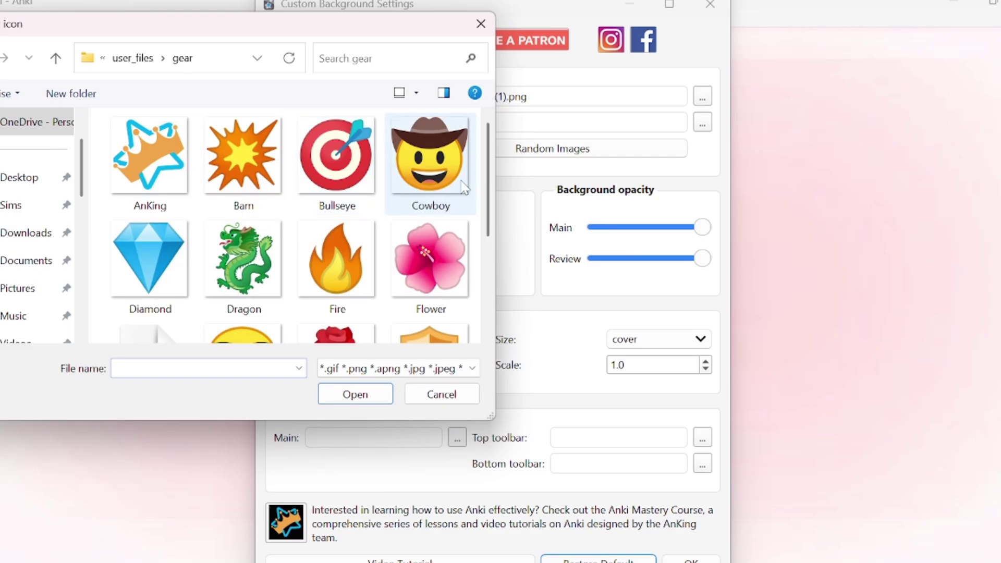
scroll(448, 198, down, 3)
scroll(422, 250, up, 3)
click(422, 251)
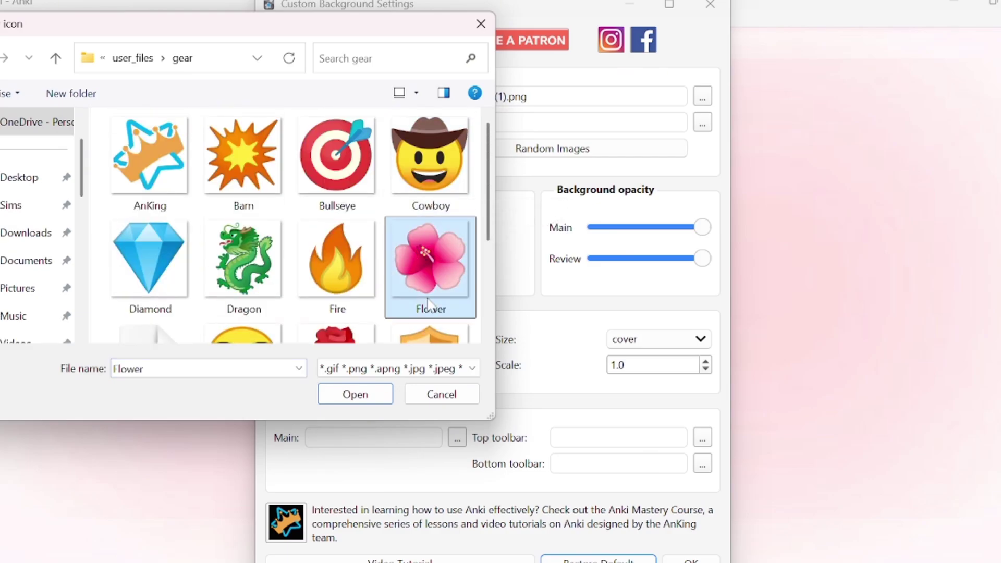
click(355, 394)
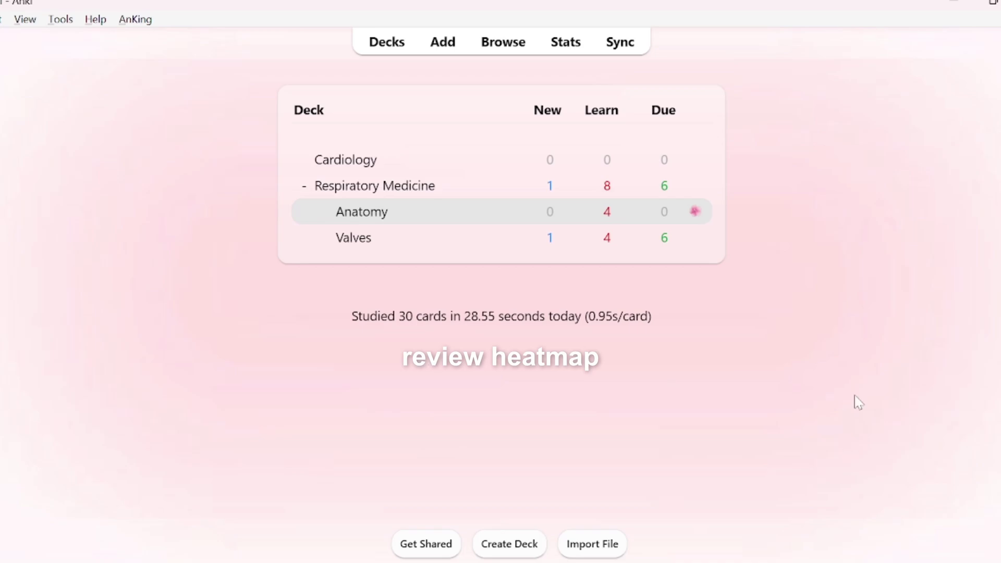
Install the Review Heatmap add-on from its pasted code and close the add-ons manager.
click(60, 20)
click(88, 161)
click(763, 36)
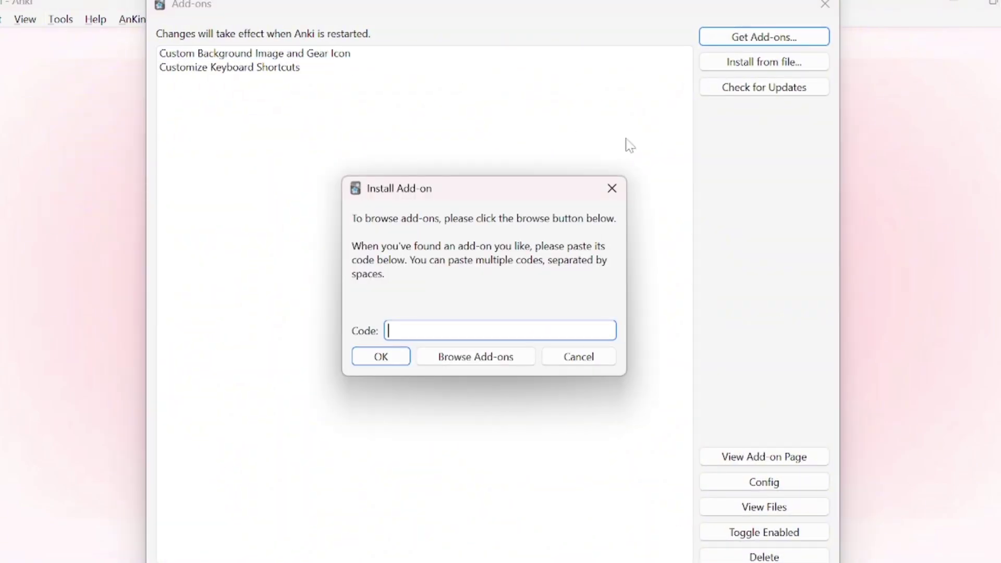
key(ctrl+v)
click(391, 363)
click(825, 4)
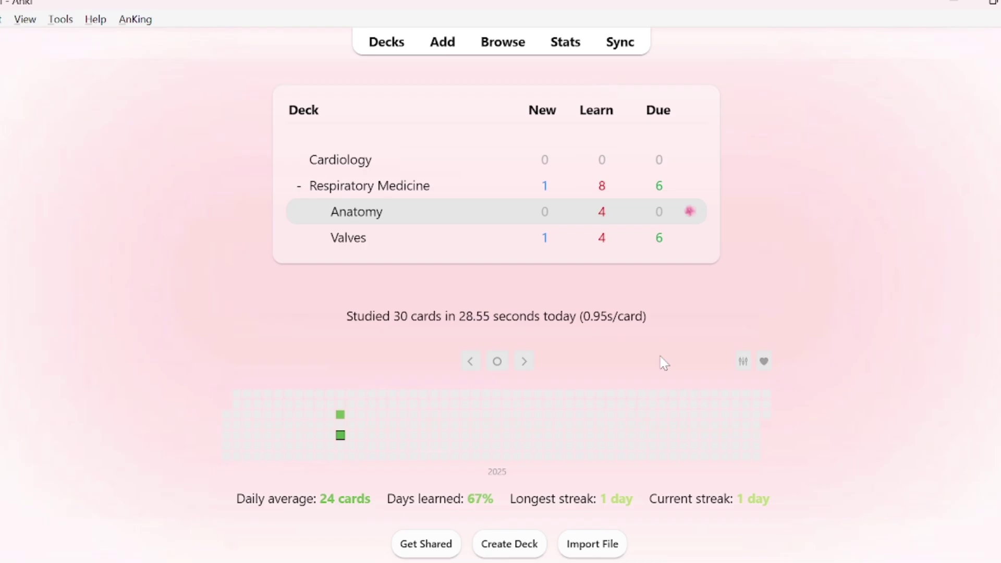
Switch the review heatmap to the Magenta colour scheme and adjust its calendar mode.
click(744, 361)
click(558, 292)
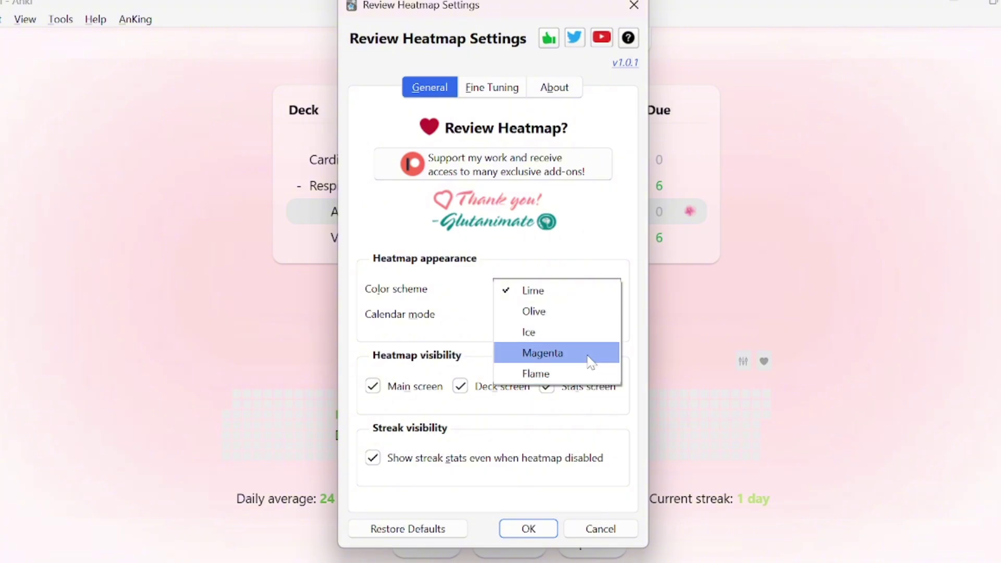
click(566, 358)
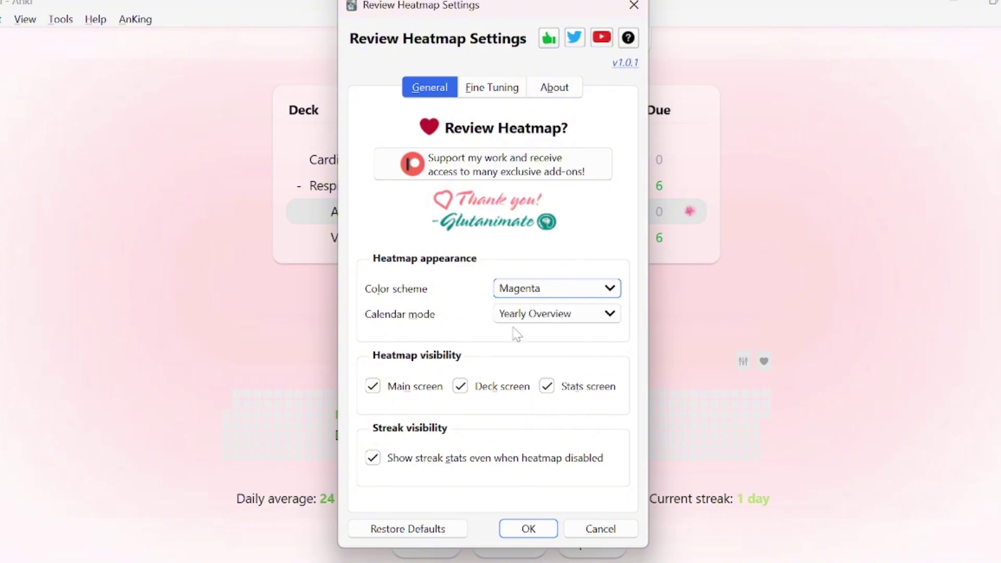
click(567, 320)
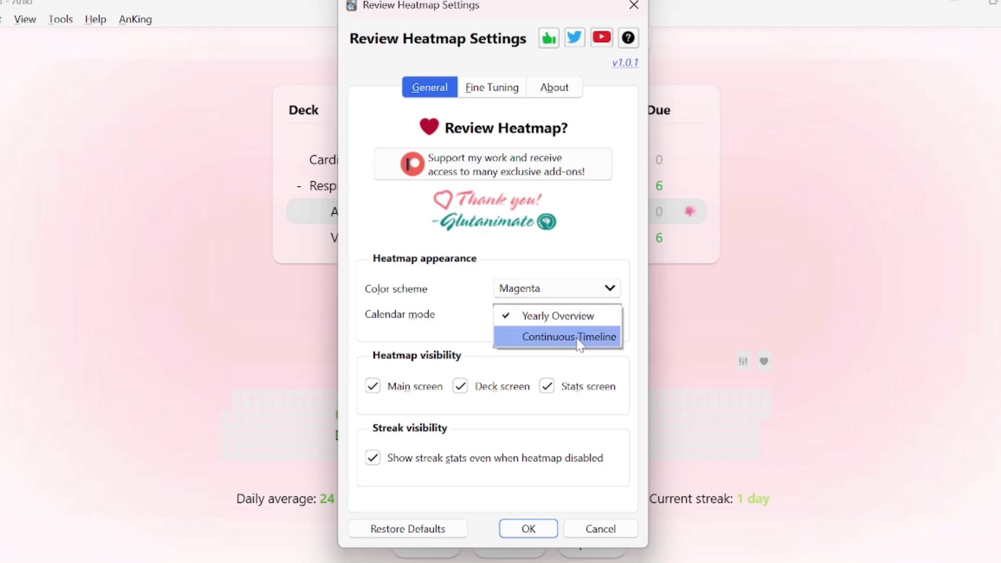
click(577, 339)
click(532, 528)
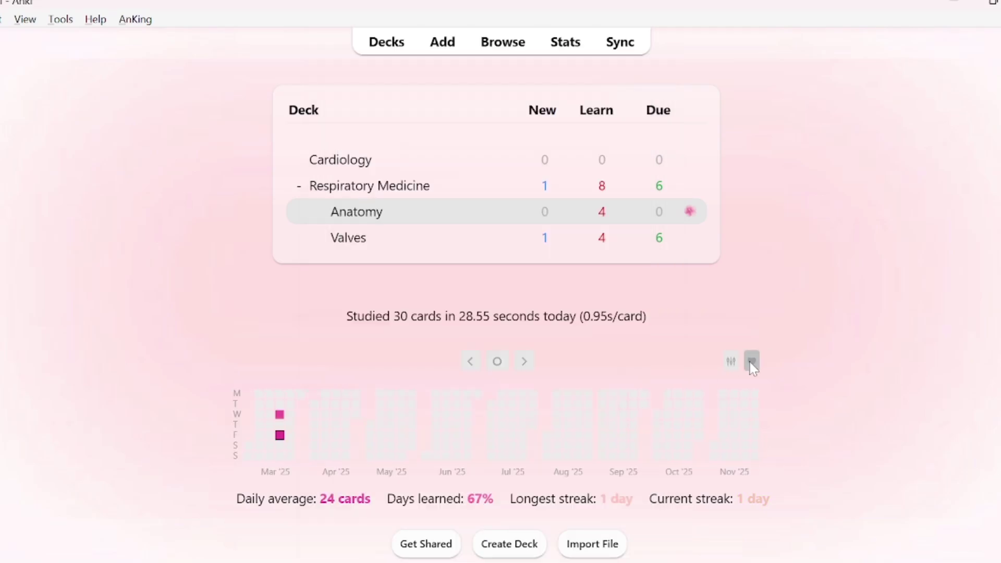
click(731, 362)
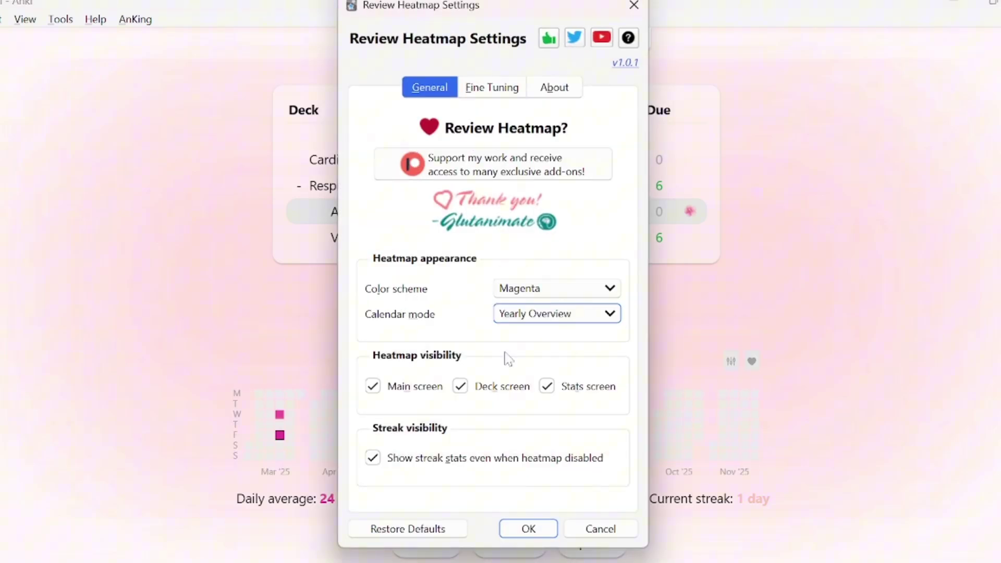
click(528, 533)
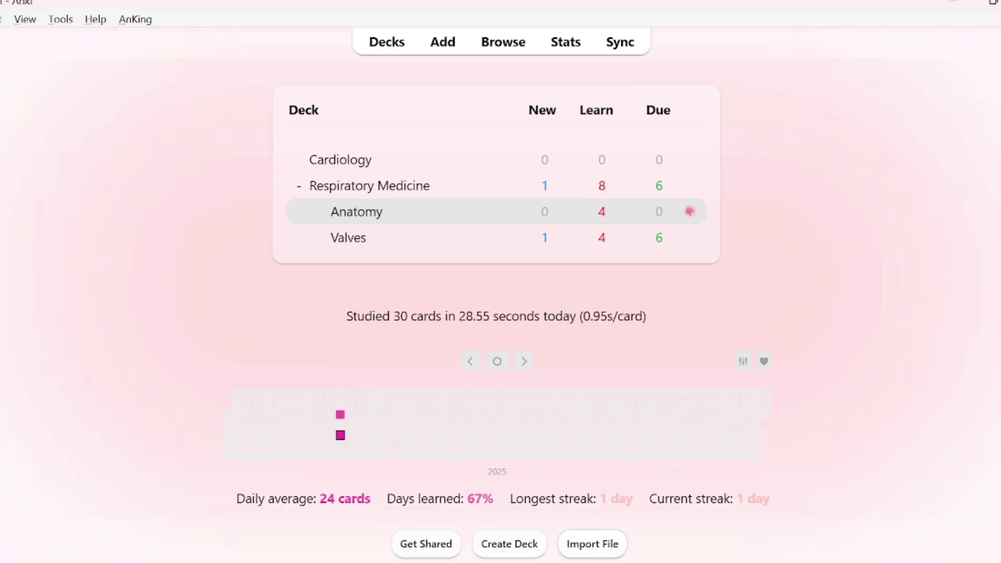
Start a review session of the Respiratory Medicine::Anatomy deck.
mouse_move(578, 562)
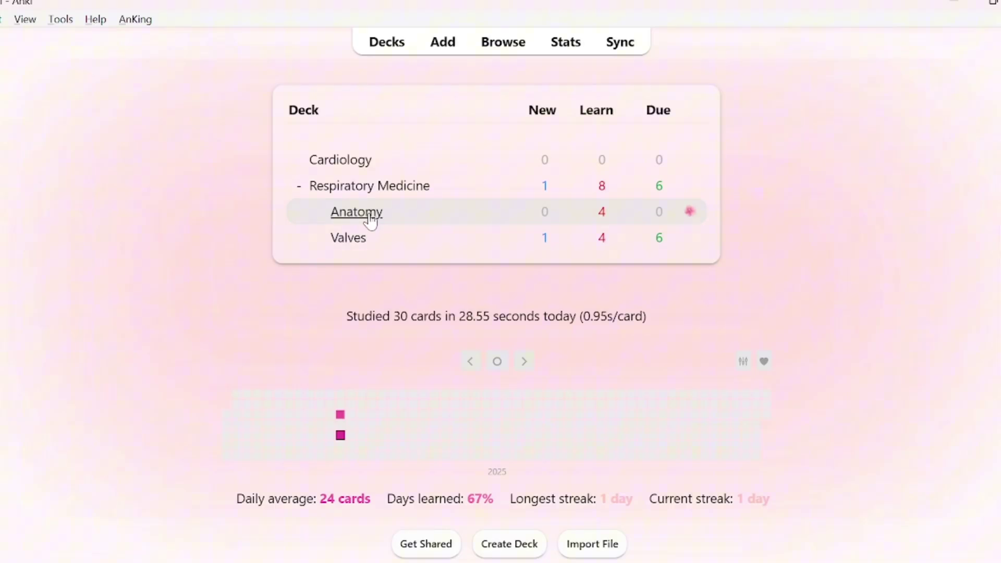
click(368, 217)
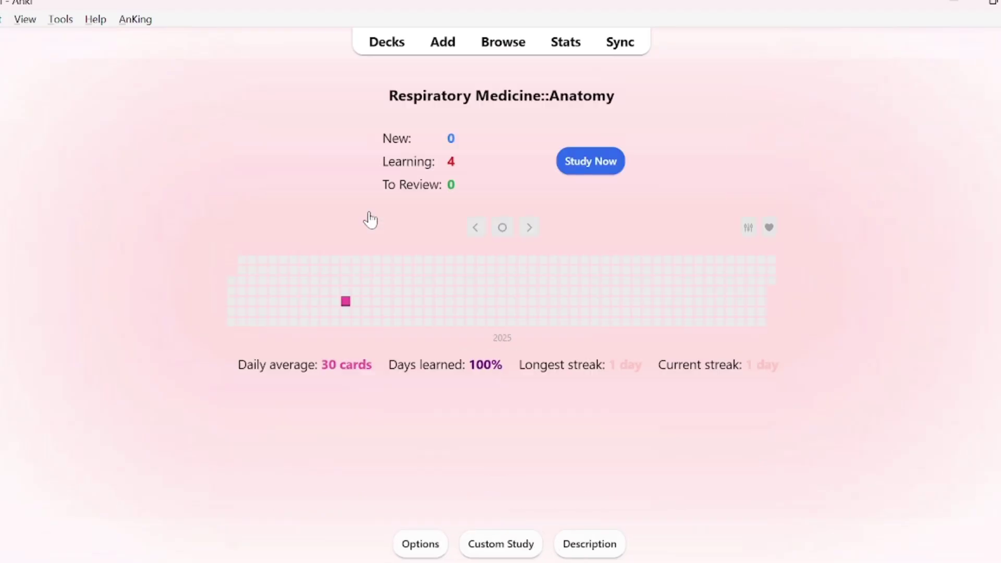
click(597, 166)
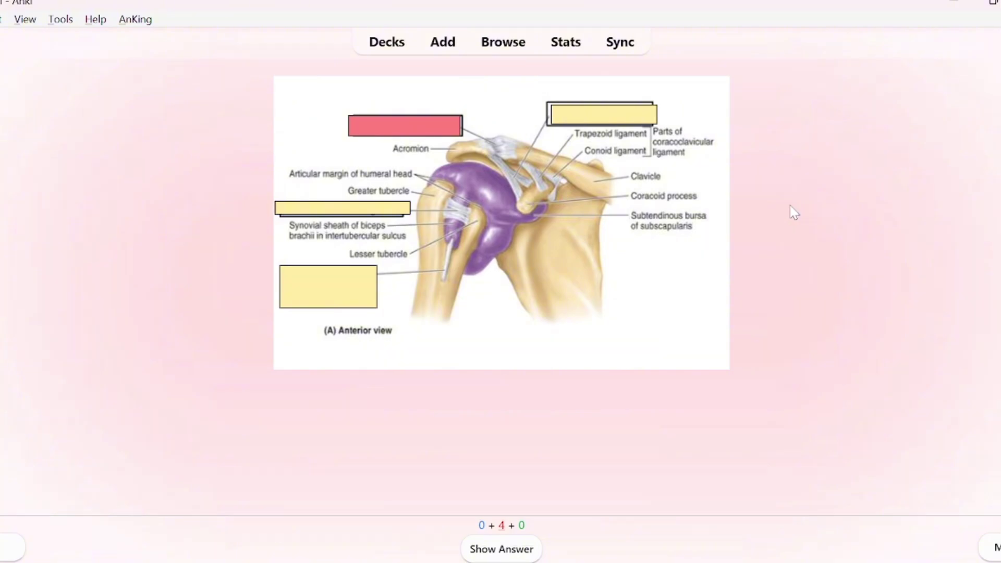
Reveal and rate cards until the puppy pop-up reports 24 cards done so far.
key(space)
key(space)
key(space)
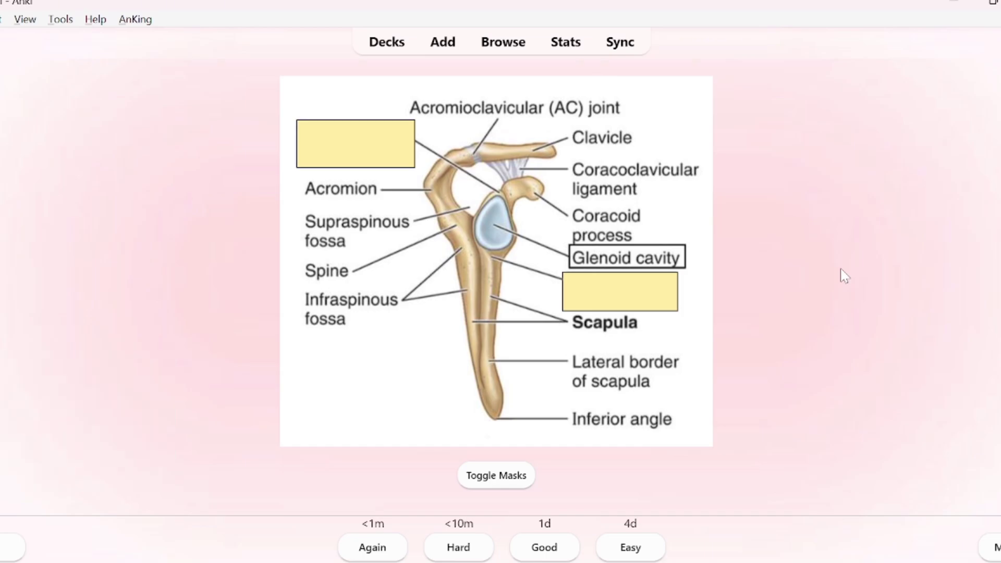
key(space)
key(space)
key(space)
key(space)
key(space)
key(space)
key(space)
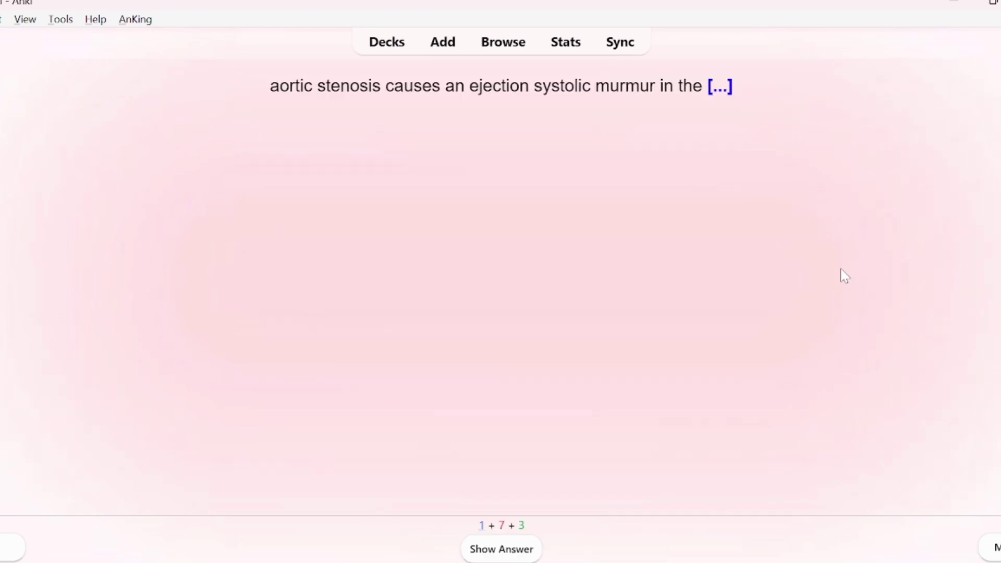
key(space)
key(space)
key(space)
key(space)
key(space)
key(space)
key(space)
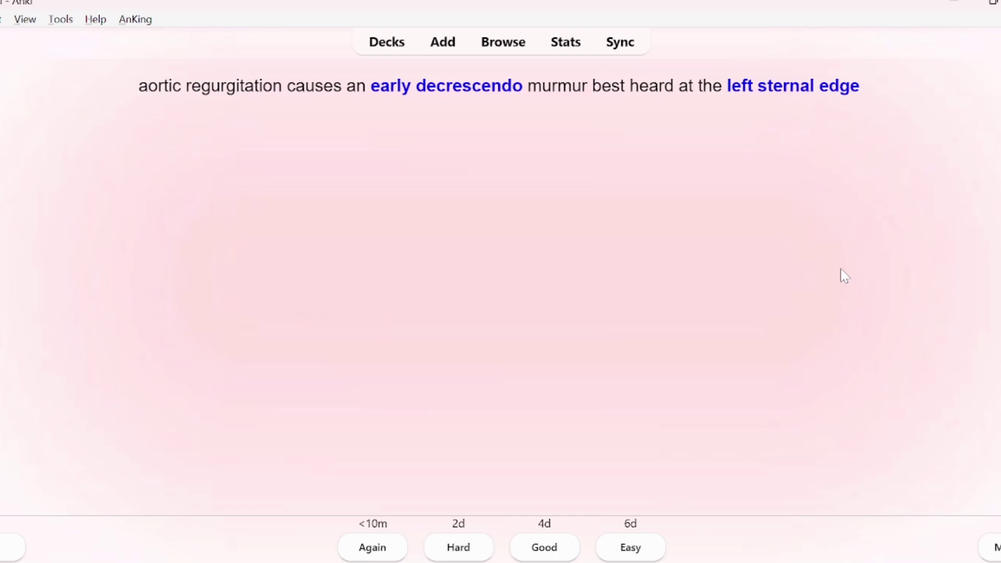
key(space)
key(space)
key(space)
key(space)
key(space)
key(space)
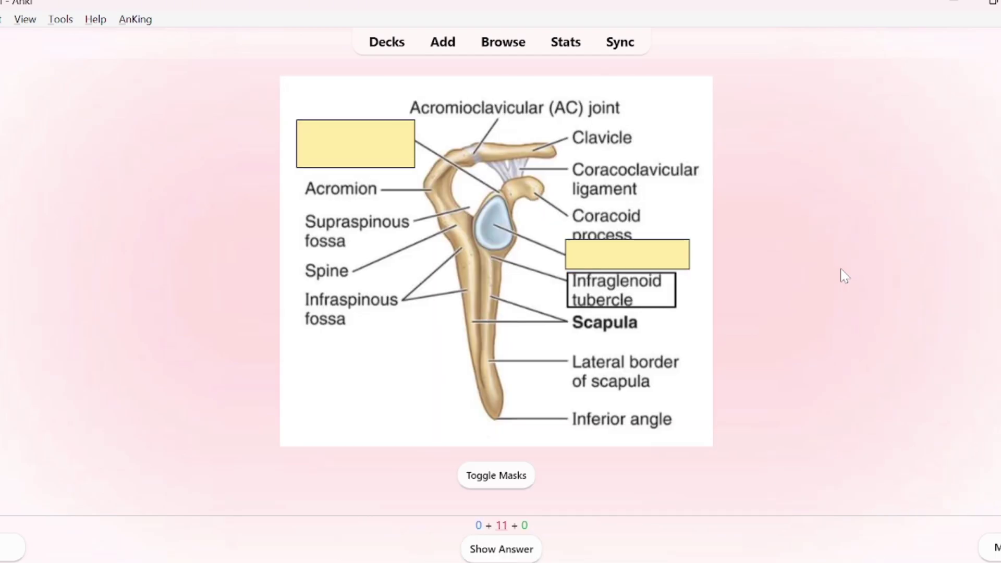
key(space)
key(space)
key(space)
key(space)
key(space)
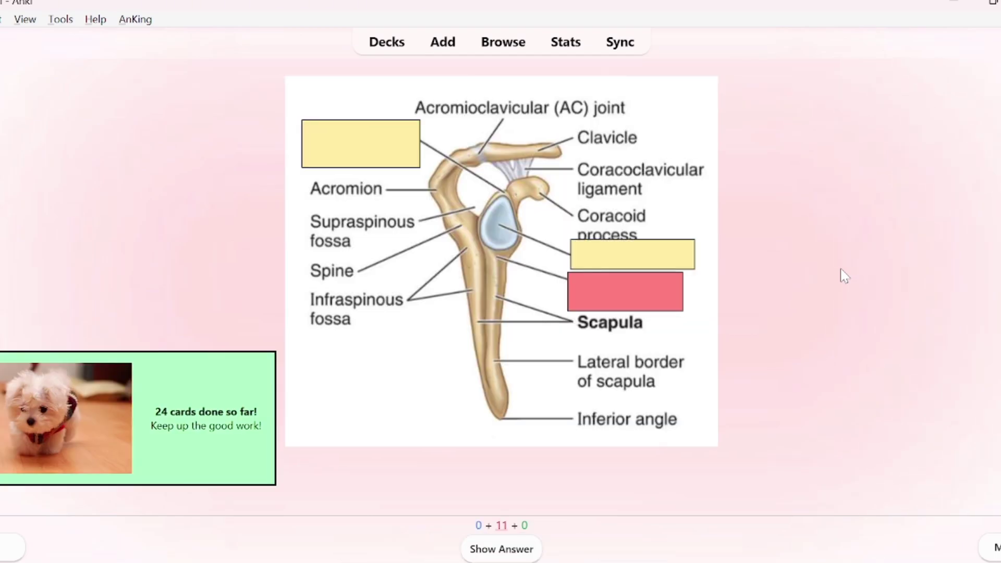